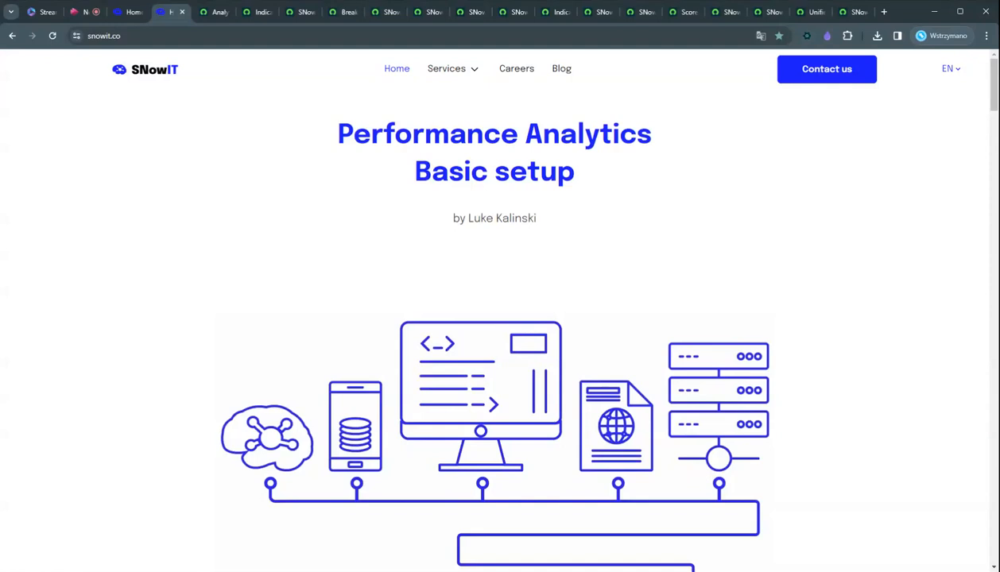
Review the Performance Analytics admin console, the SNowIT Incident Active (daily) indicator source and its related indicators.
key("ctrl+Tab")
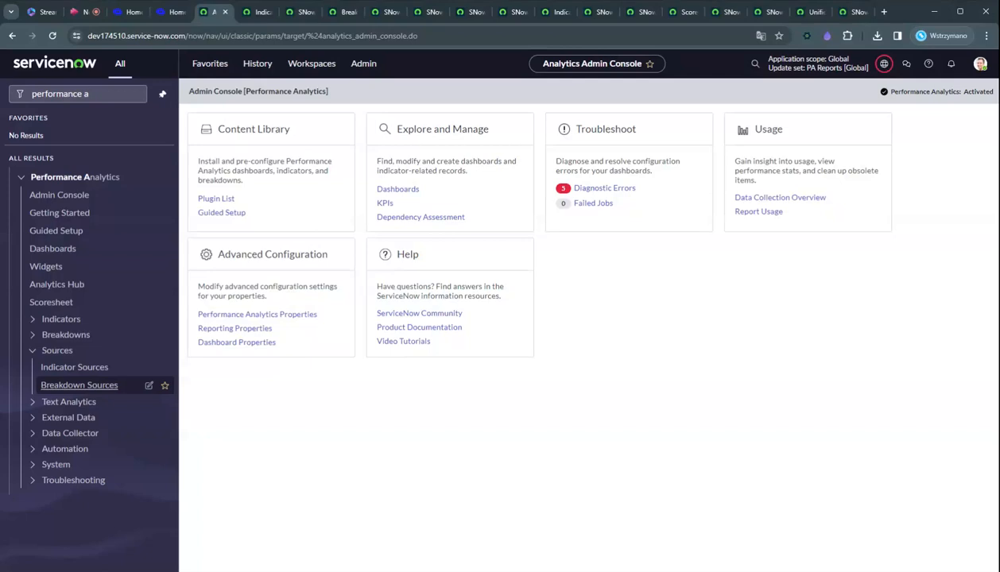
key("ctrl+Tab")
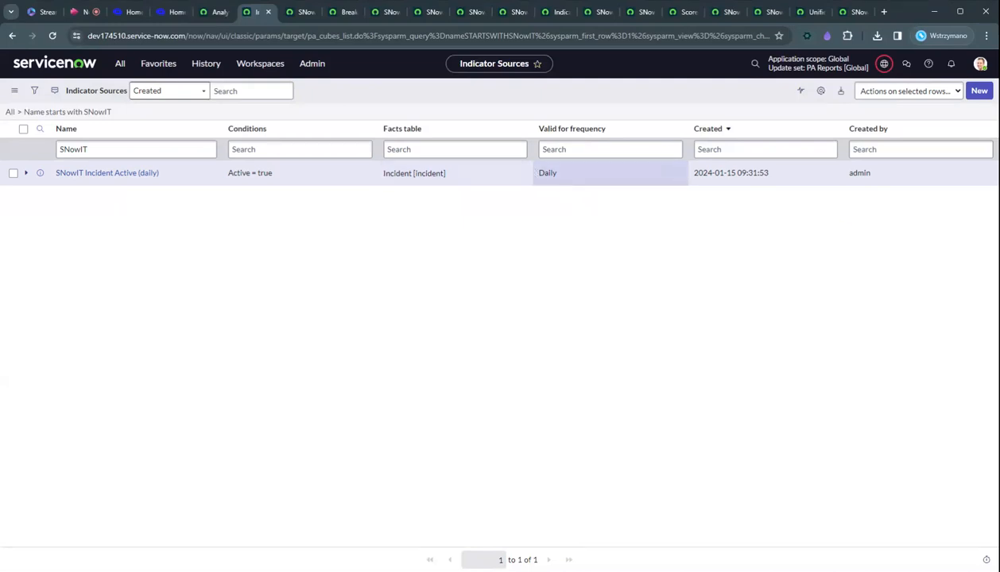
key("ctrl+Tab")
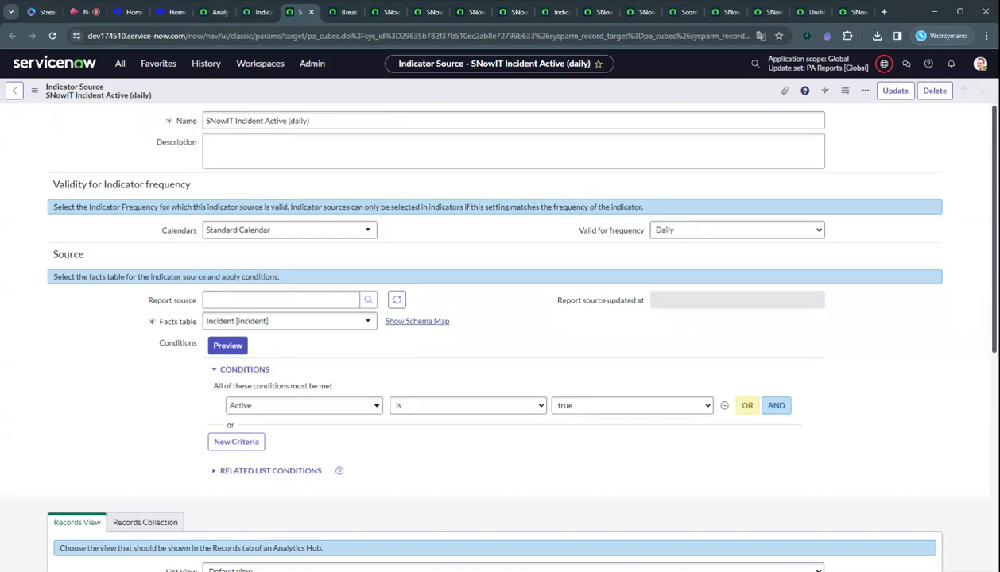
left_click_drag(994, 351, 994, 570)
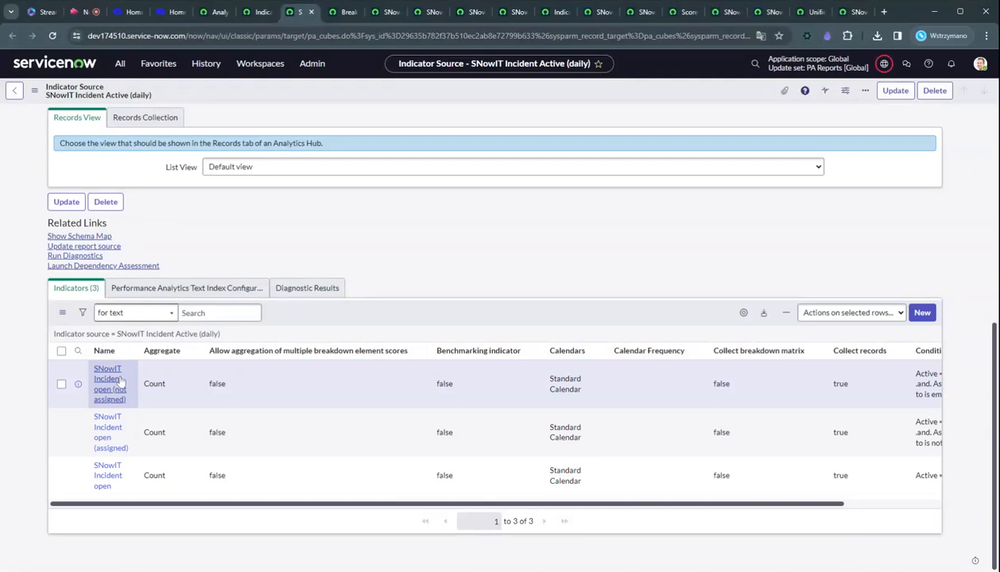
Review the SNowIT Assigned to and SNowIT Assignment Group breakdown sources and their breakdowns.
key("ctrl+Tab")
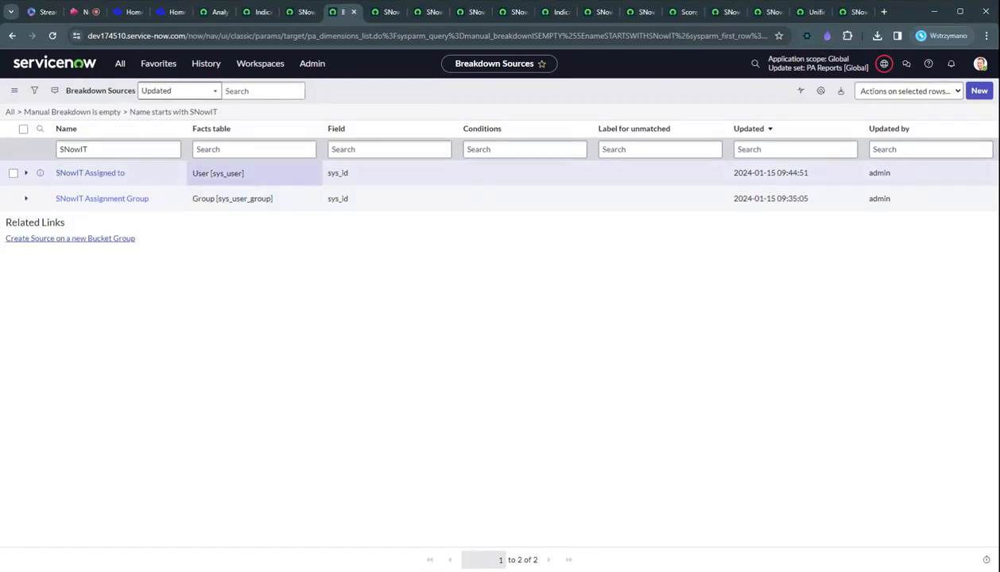
left_click(308, 170)
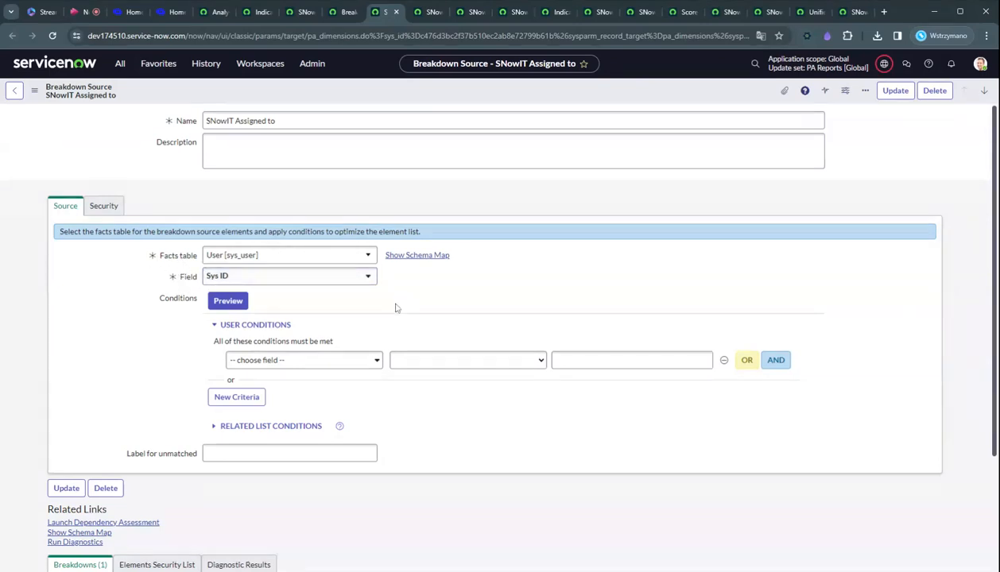
scroll(397, 308, "down", 2)
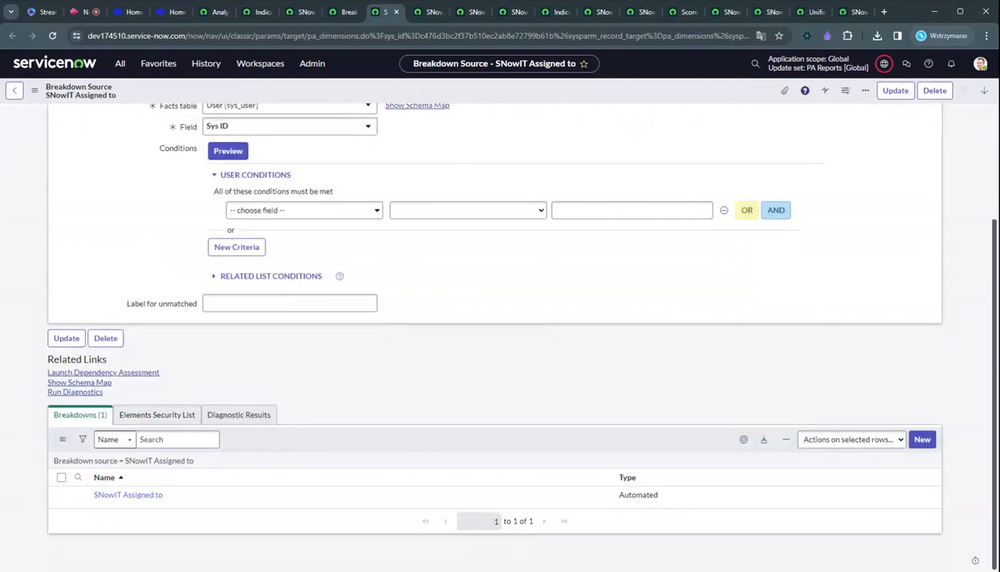
key("ctrl+Tab")
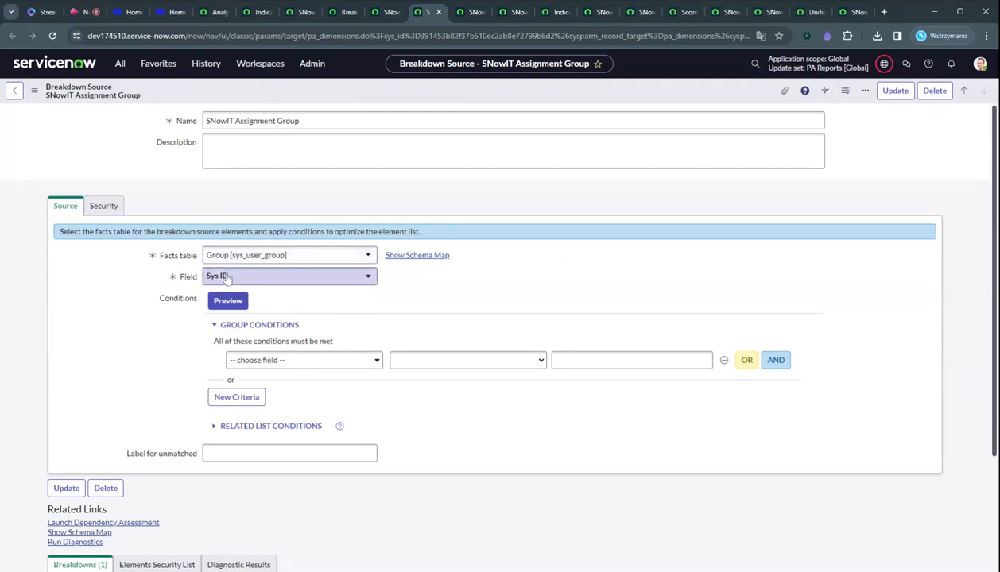
scroll(990, 340, "down", 2)
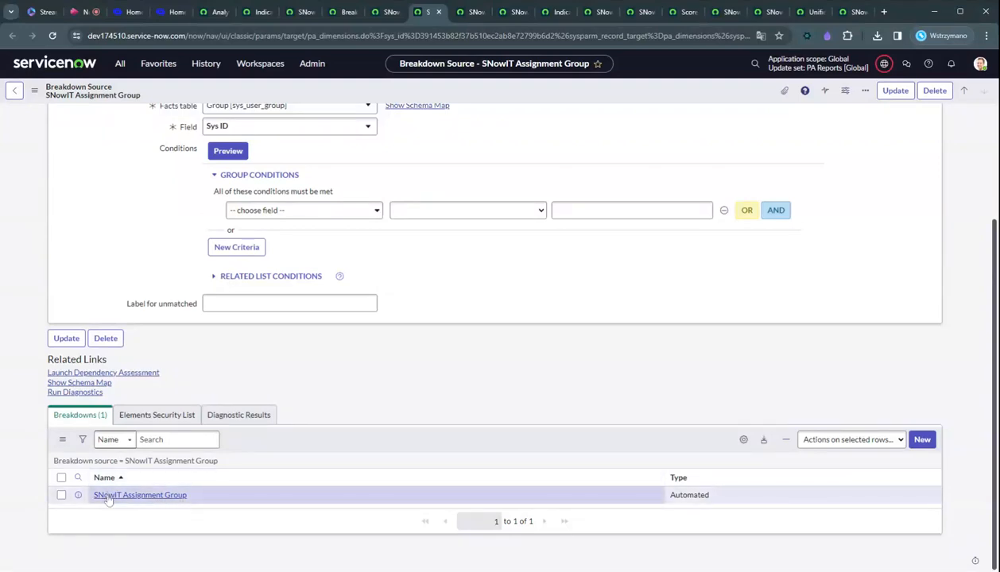
Inspect the SNowIT Assignment Group breakdown's mappings and its SNowIT Assignments breakdown relation.
left_click(108, 495)
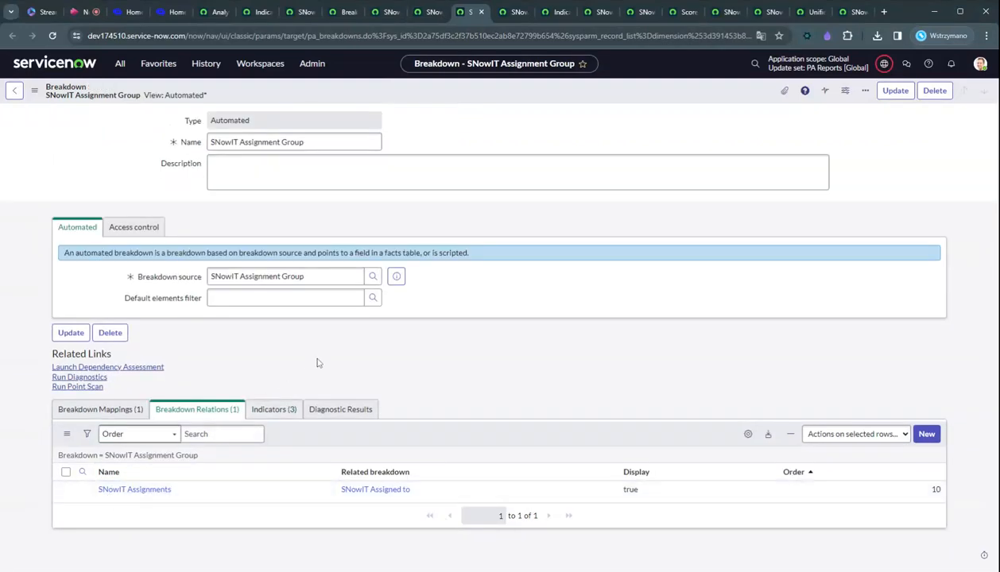
left_click(100, 409)
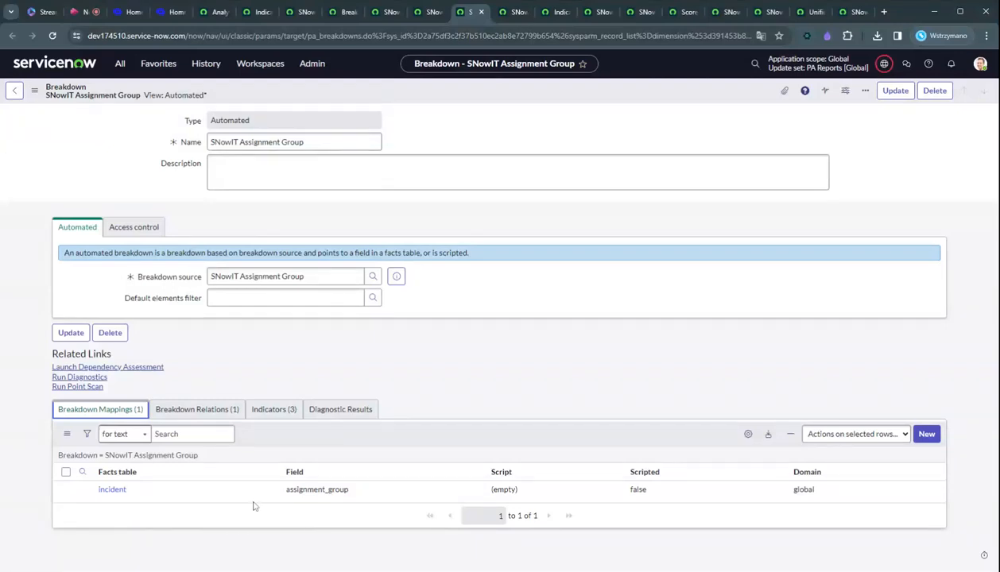
left_click(188, 415)
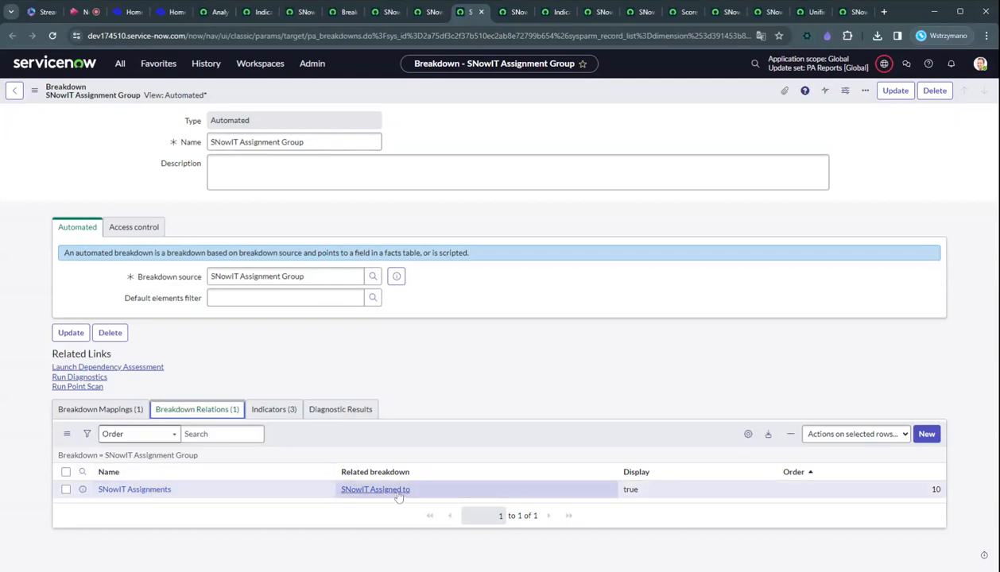
left_click(504, 12)
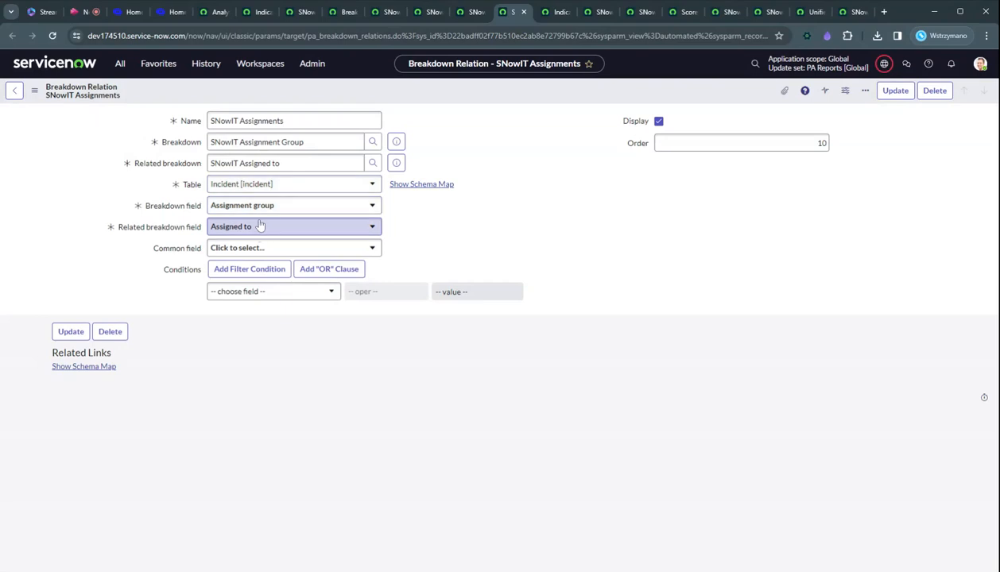
Open the SNowIT Incident open indicator and set its aggregate to Count.
key("ctrl+Tab")
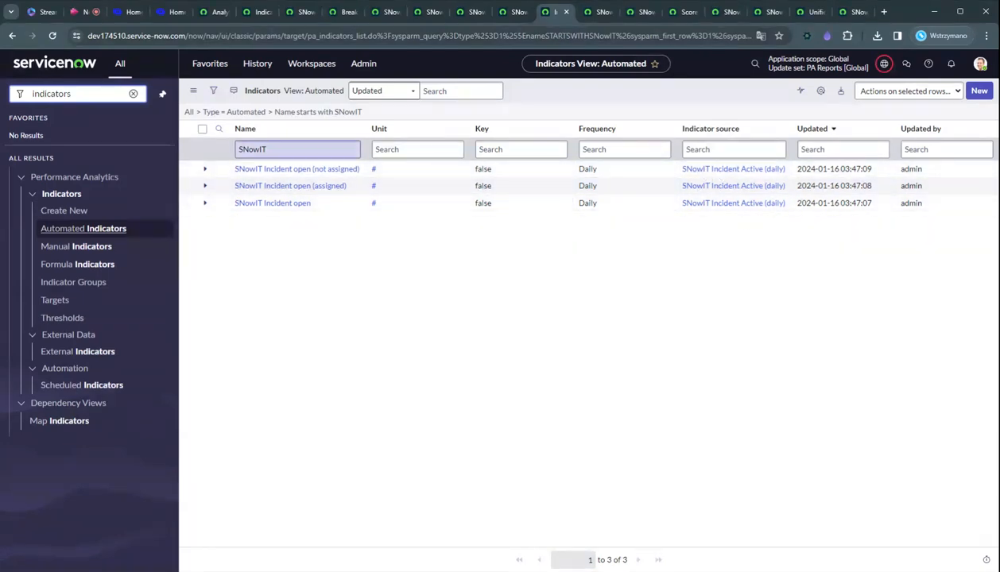
left_click(266, 204)
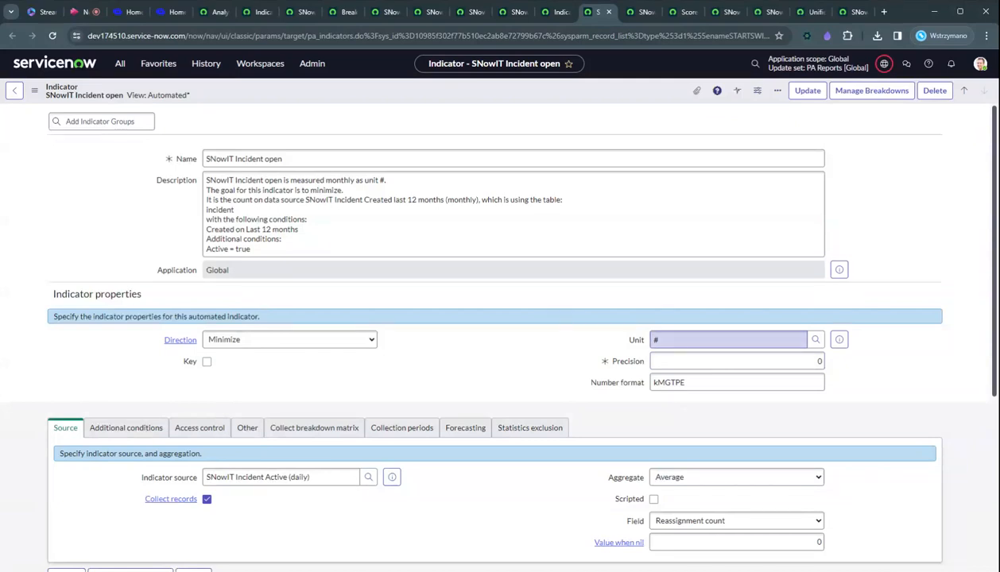
left_click(818, 344)
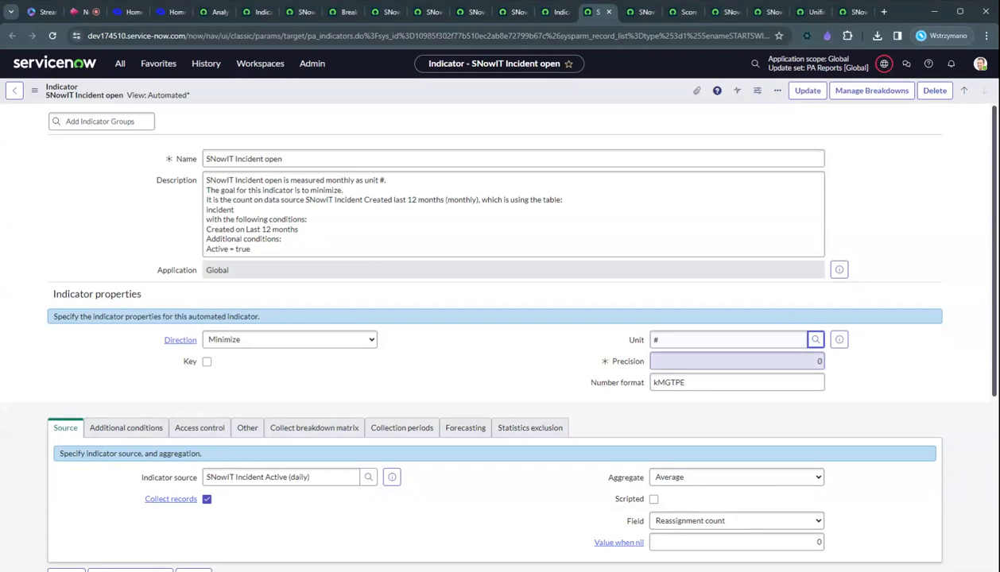
scroll(977, 300, "down", 2)
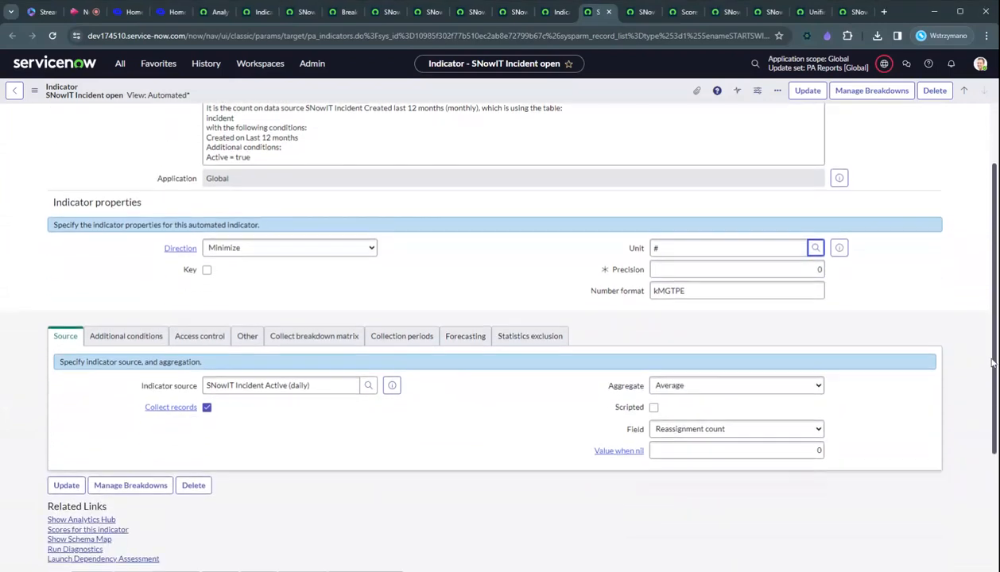
scroll(991, 362, "down", 1)
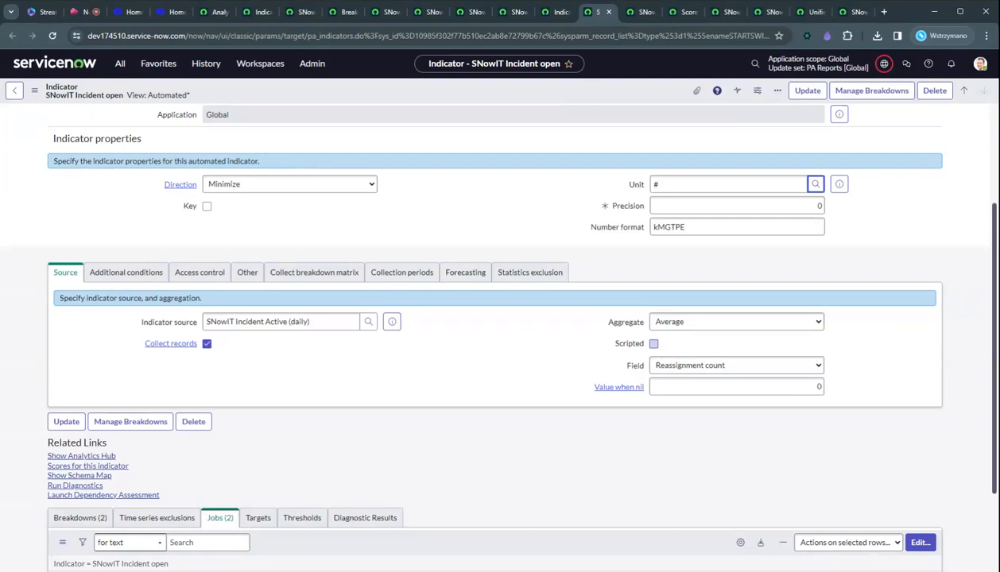
left_click(660, 326)
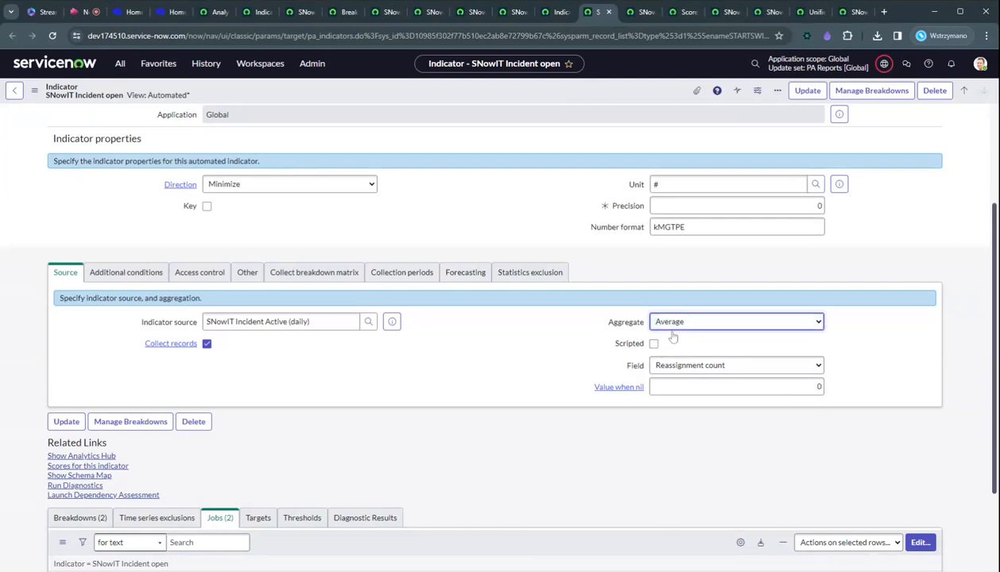
left_click(673, 341)
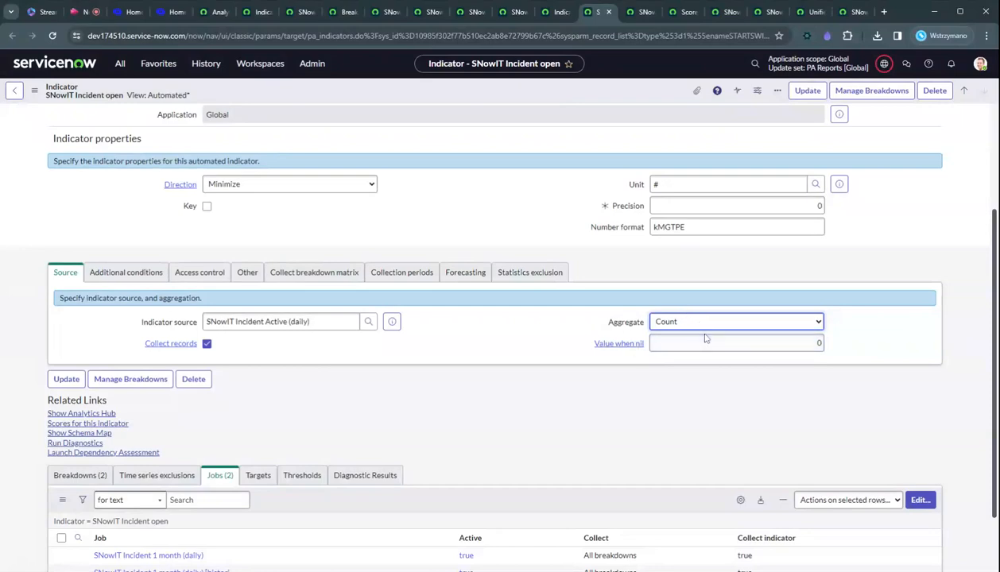
Review the indicator's additional conditions, access control, other settings, breakdowns and jobs.
scroll(472, 373, "up", 2)
left_click(126, 428)
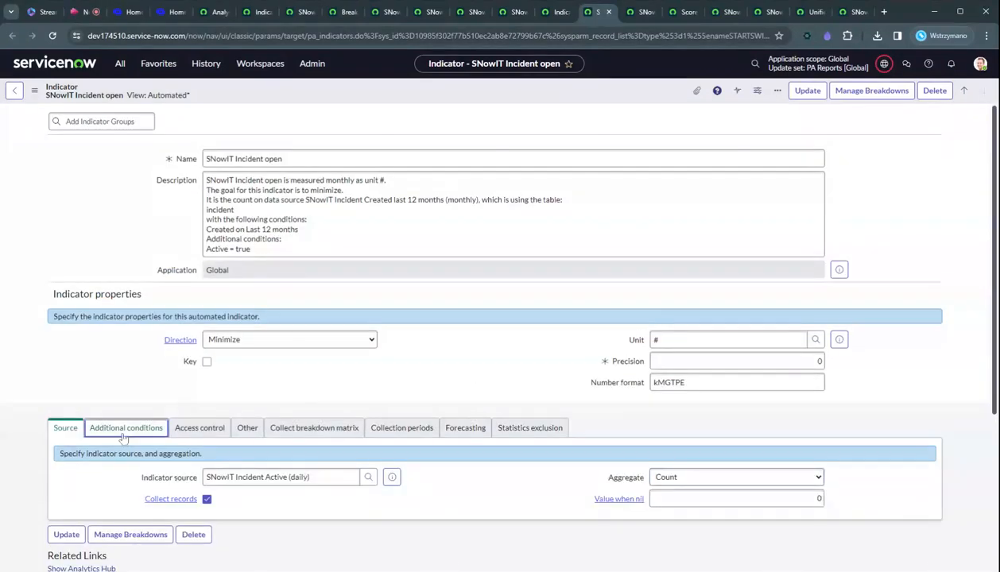
scroll(545, 446, "down", 3)
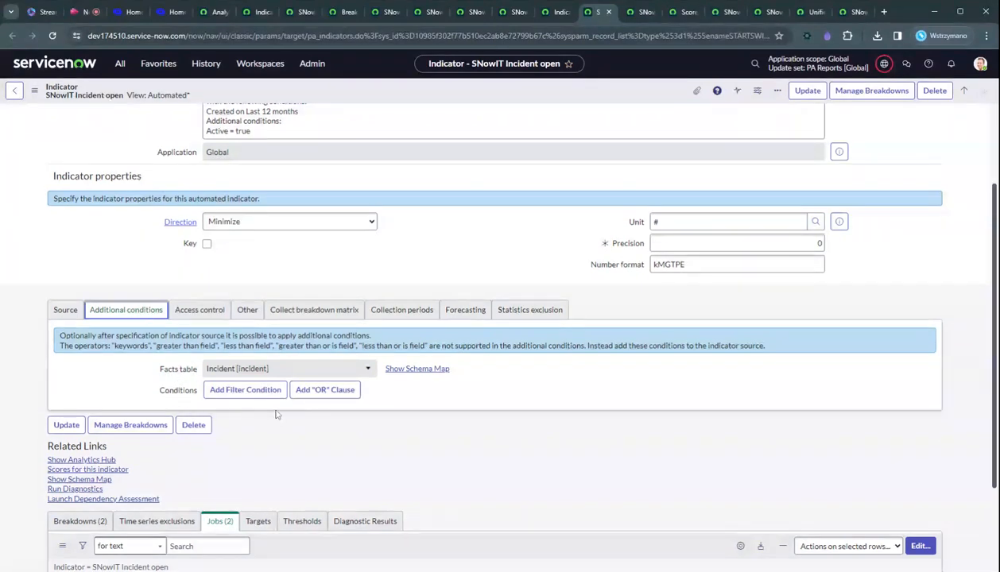
left_click(200, 310)
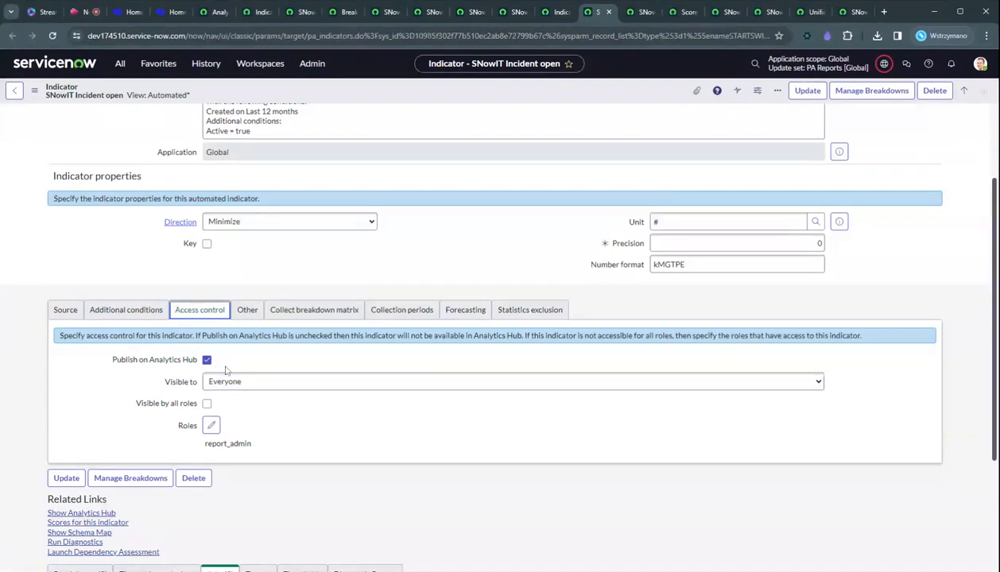
left_click(247, 310)
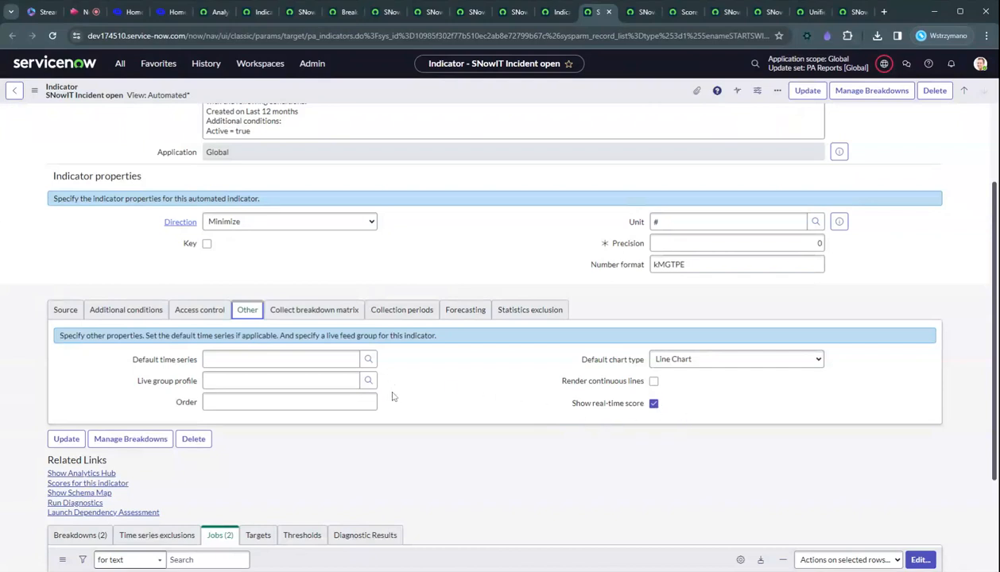
scroll(996, 407, "down", 1)
scroll(995, 408, "down", 3)
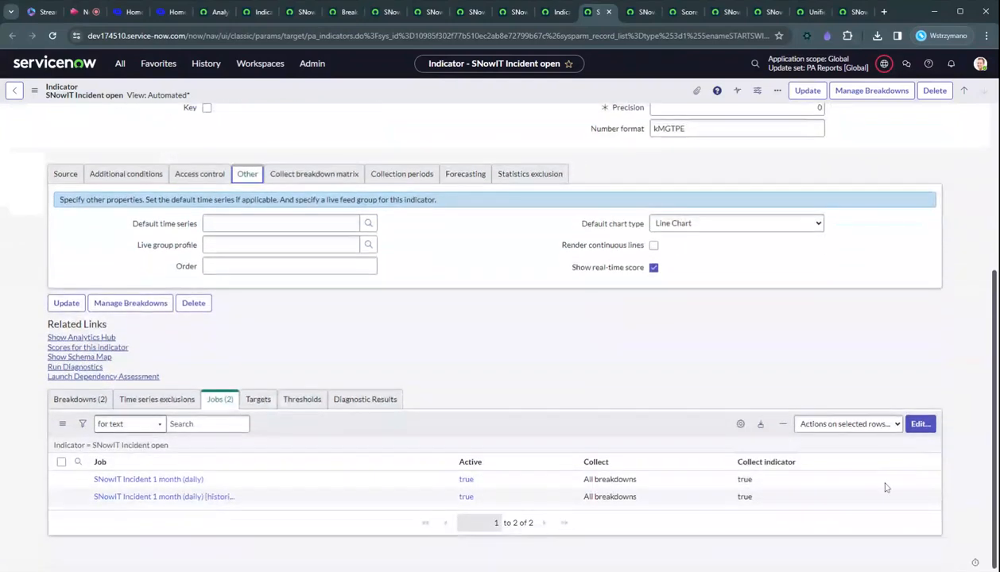
left_click(79, 399)
left_click(219, 400)
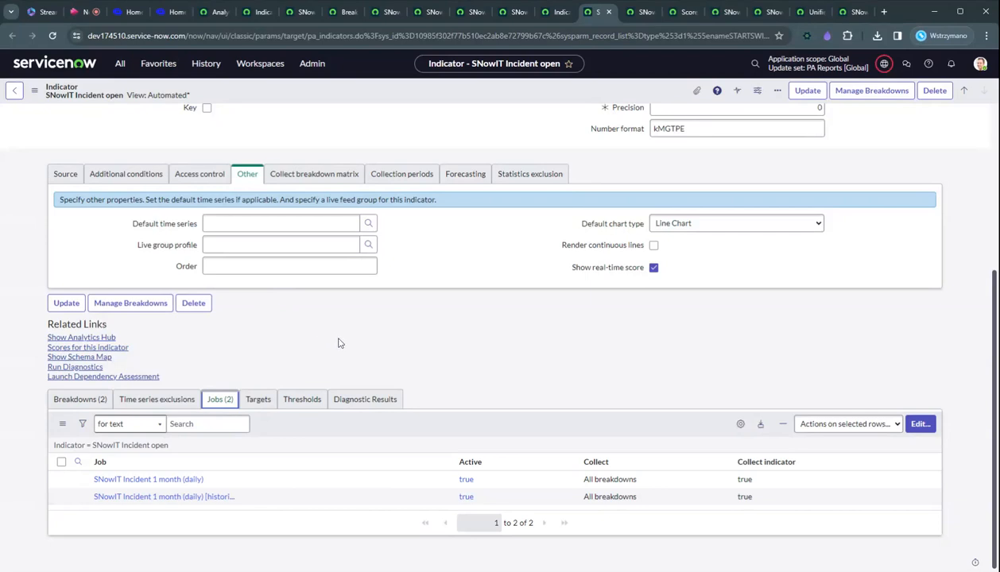
Review the additional conditions of the SNowIT Incident open (not assigned) indicator.
key("ctrl+Tab")
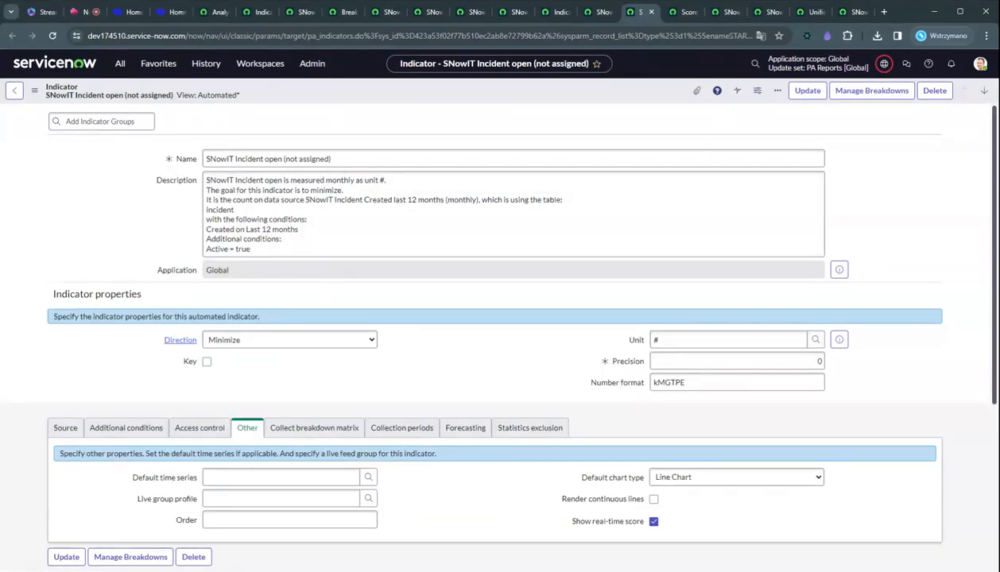
left_click(127, 427)
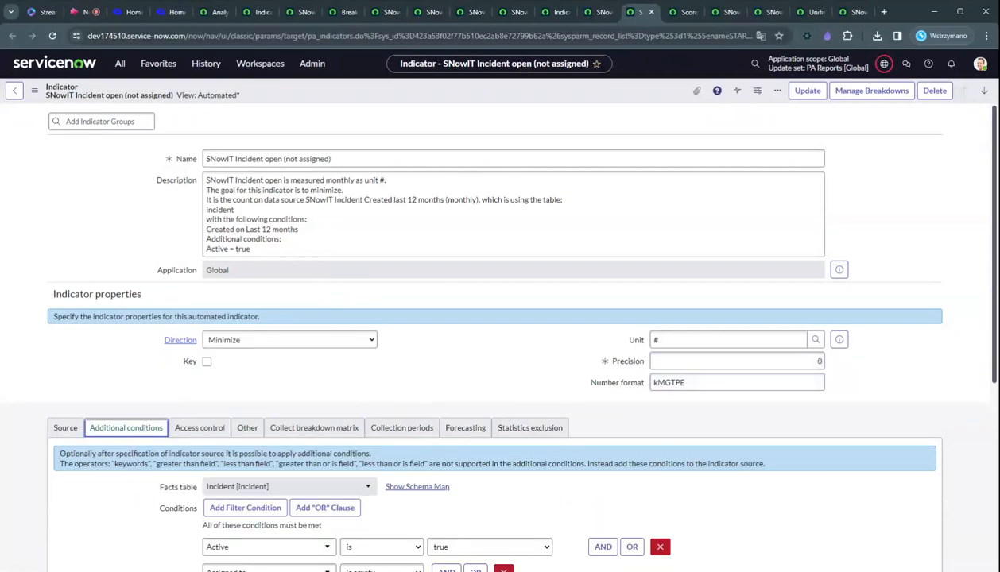
scroll(995, 391, "down", 1)
scroll(995, 391, "down", 2)
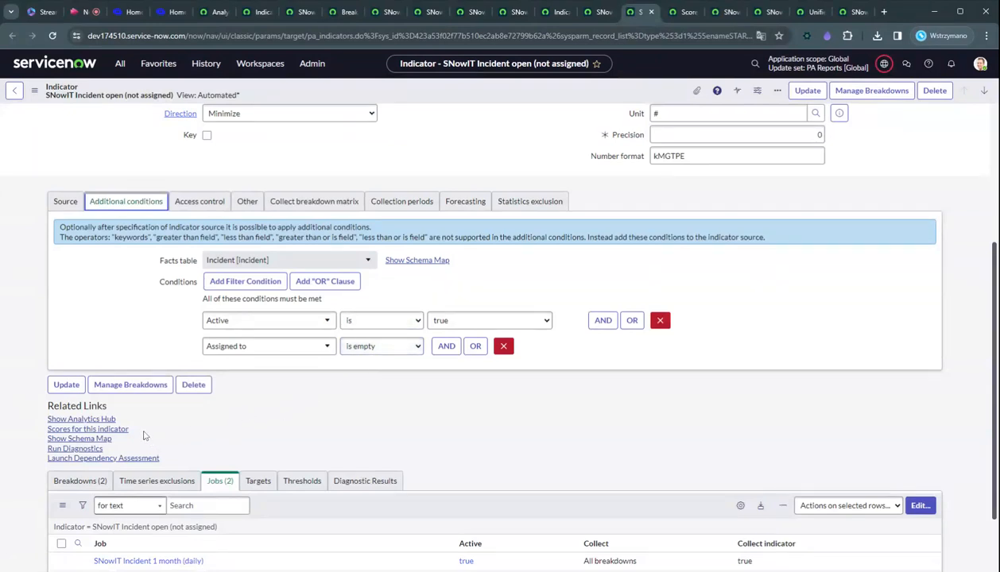
left_click_drag(136, 429, 47, 436)
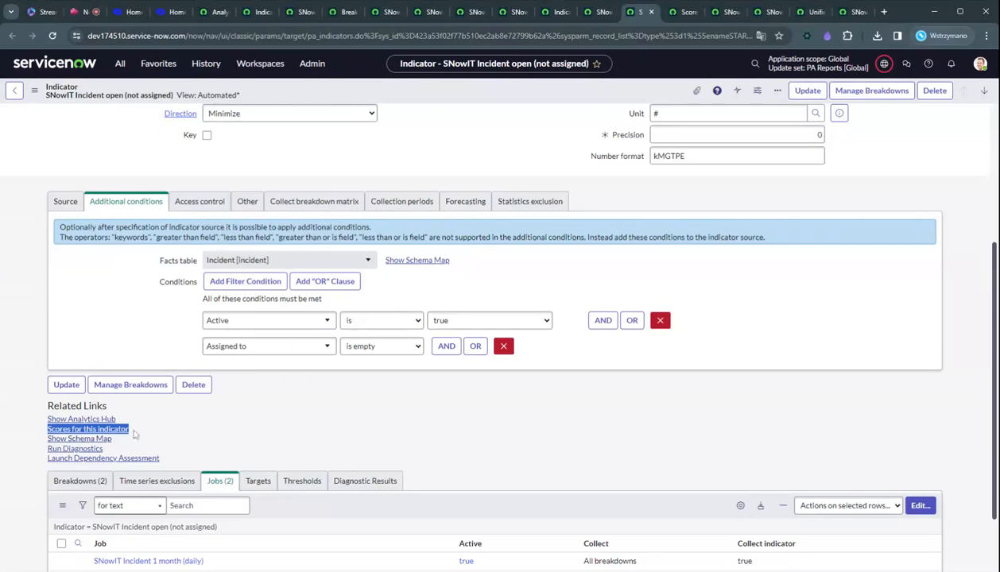
Browse the scoresheet for several indicators, switching to Restored Files and ProductAdoption.QB Usage.
key("ctrl+Tab")
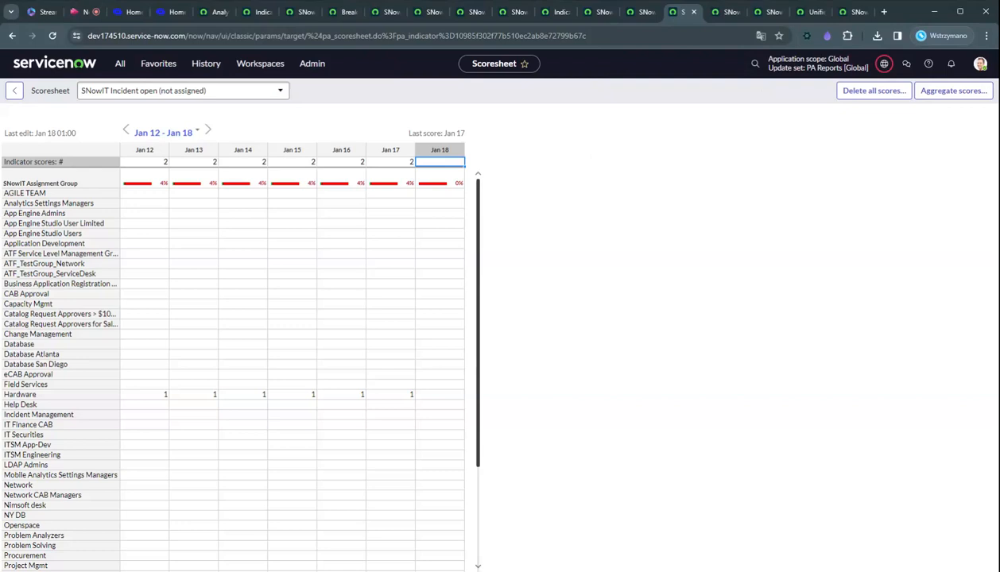
left_click(162, 93)
scroll(151, 151, "up", 1)
left_click(151, 157)
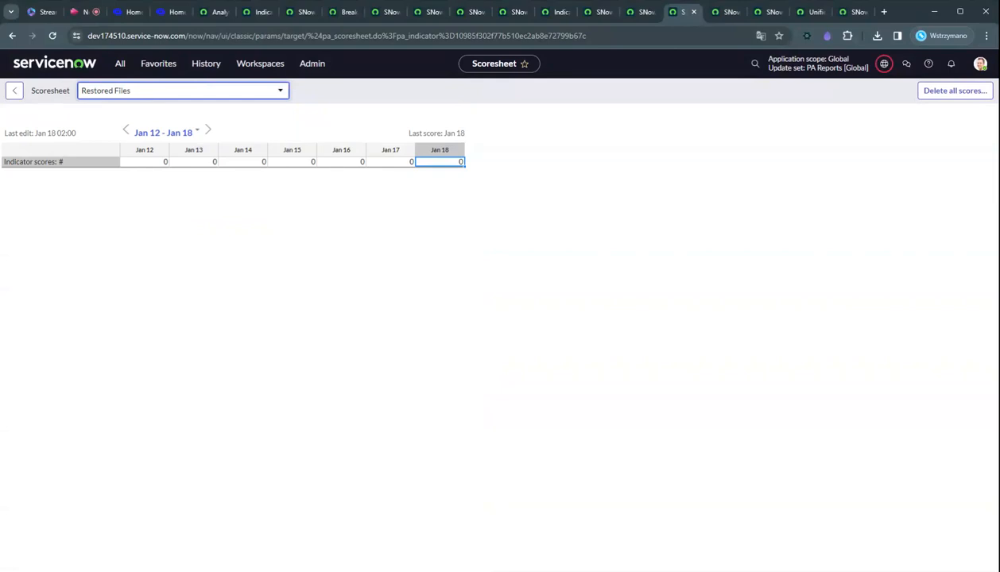
left_click(162, 90)
scroll(151, 158, "up", 1)
left_click(127, 167)
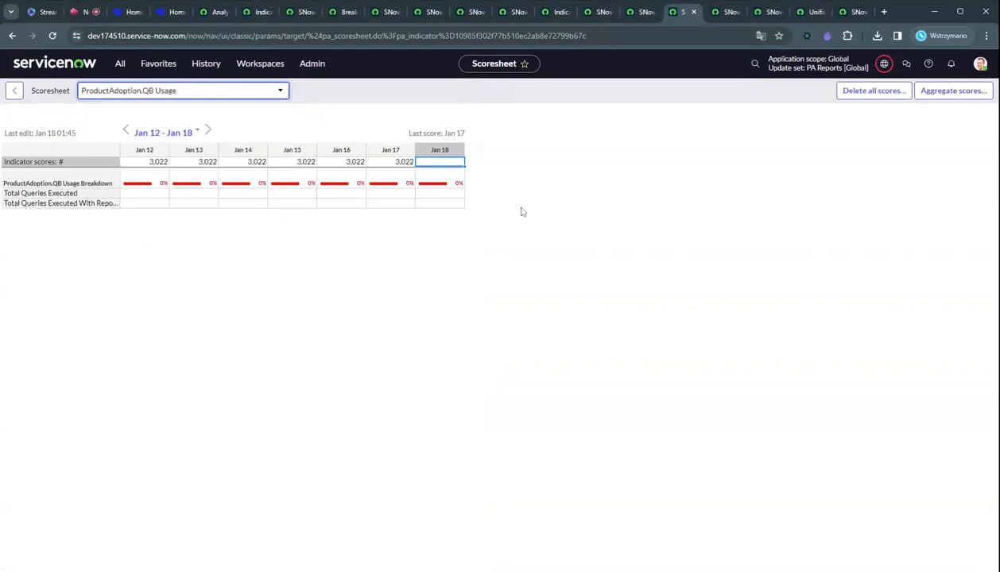
Review the SNowIT Incident 1 month daily and historical scheduled data collection jobs.
key("ctrl+Tab")
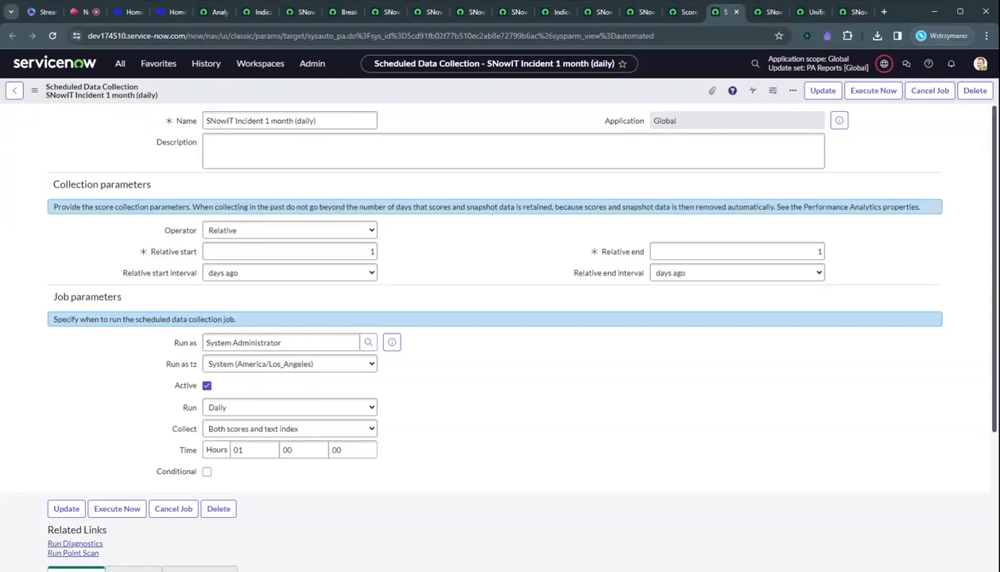
key("ctrl+Tab")
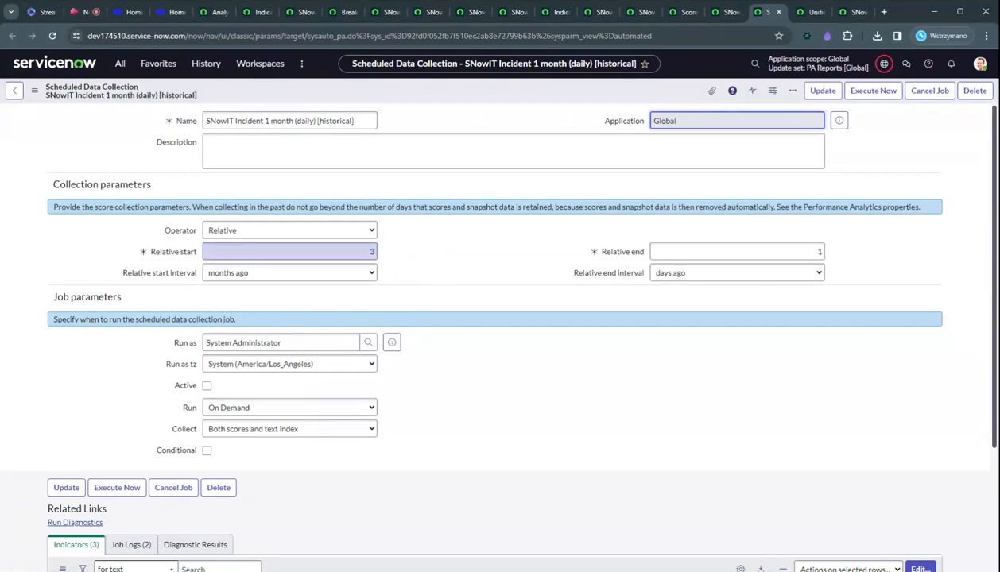
Browse the Performance Analytics widget category in the SNowIT Incidents dashboard's Add Widgets panel.
left_click(435, 393)
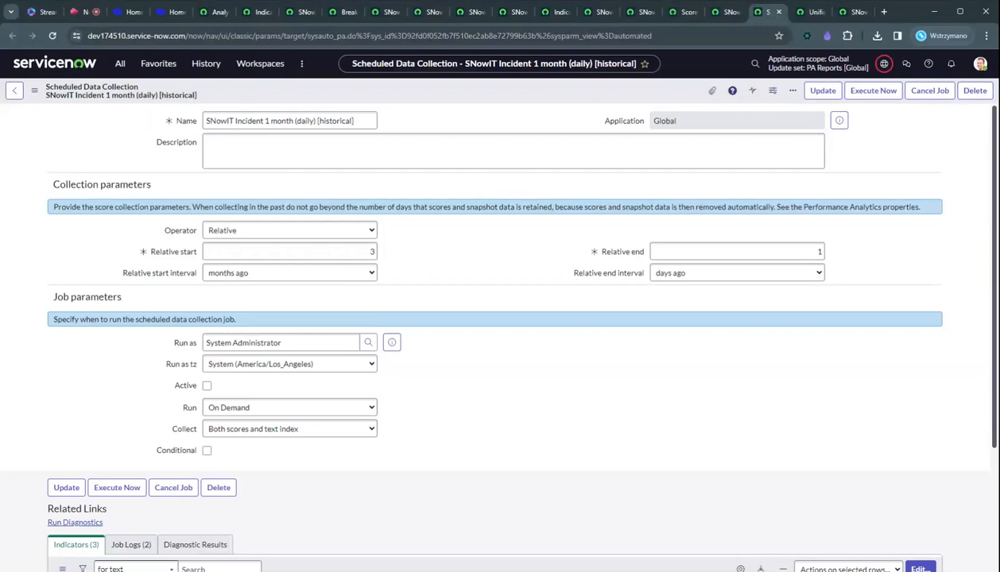
key("ctrl+Tab")
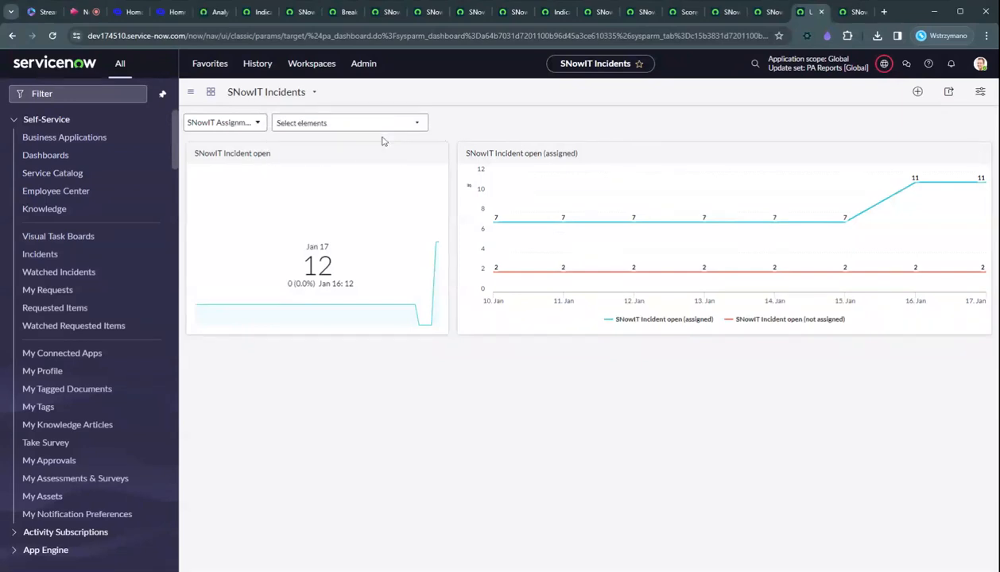
left_click(917, 92)
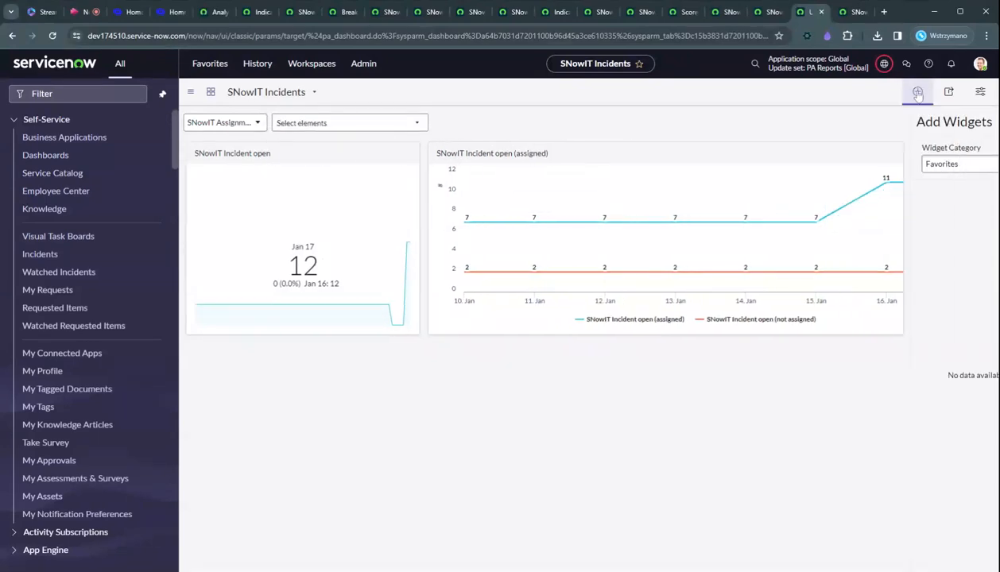
left_click(854, 164)
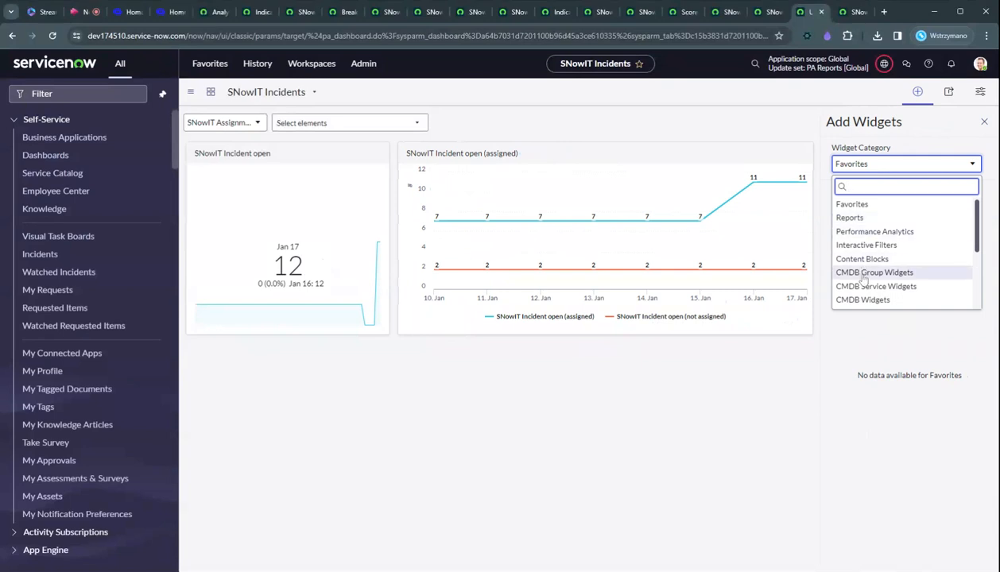
left_click(873, 232)
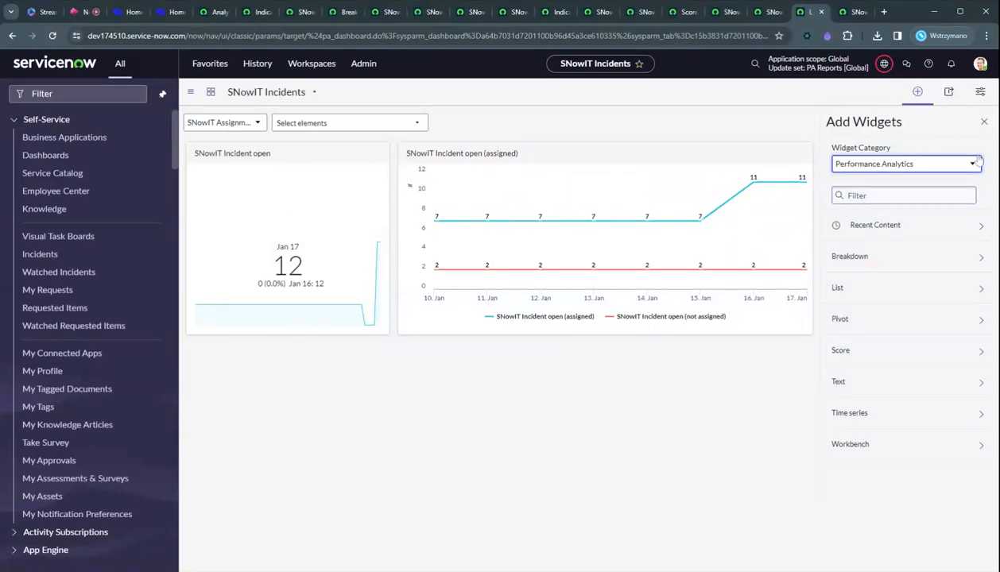
left_click(983, 122)
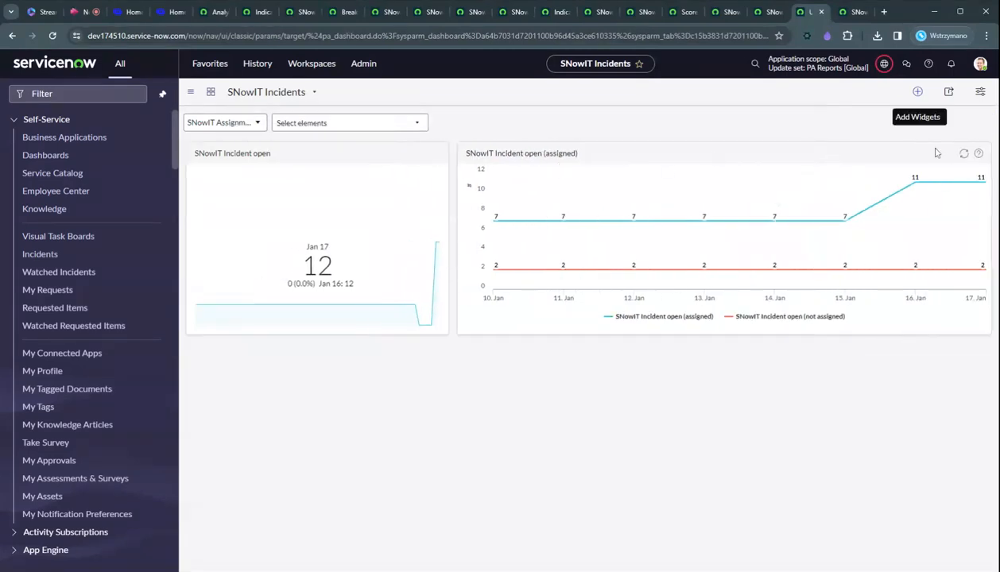
Open the SNowIT Incident open widget's settings and return to the dashboard.
left_click(917, 91)
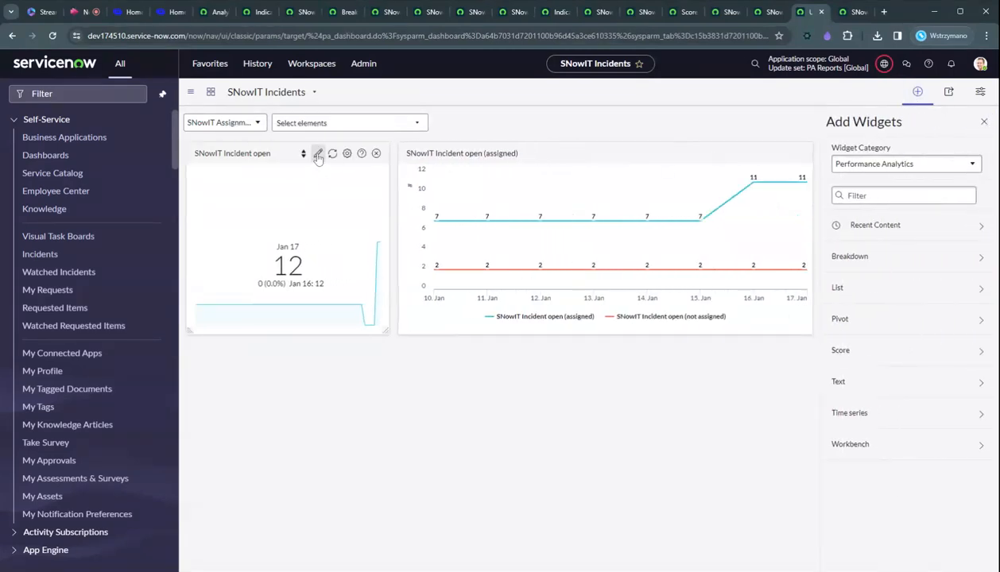
left_click(317, 155)
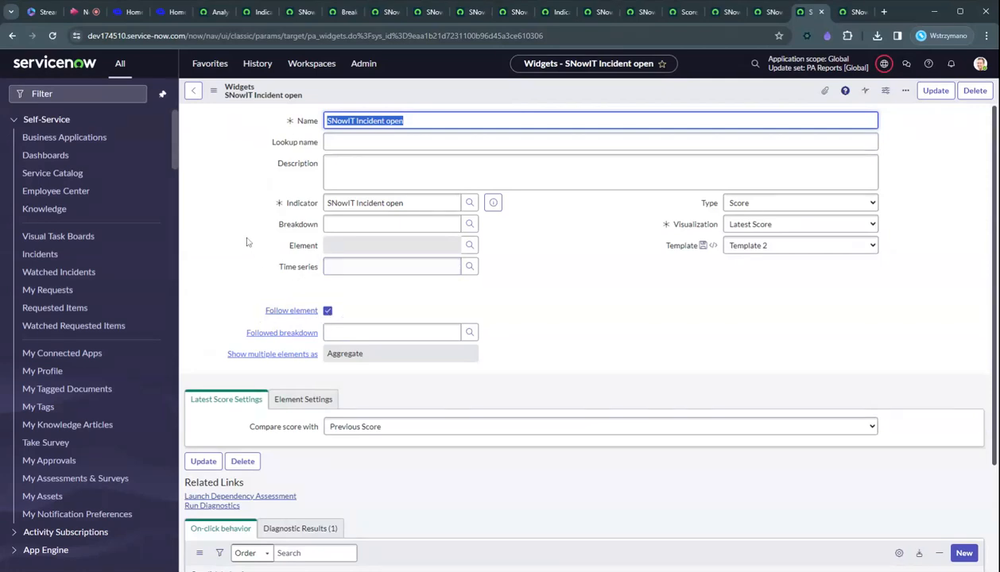
left_click(194, 93)
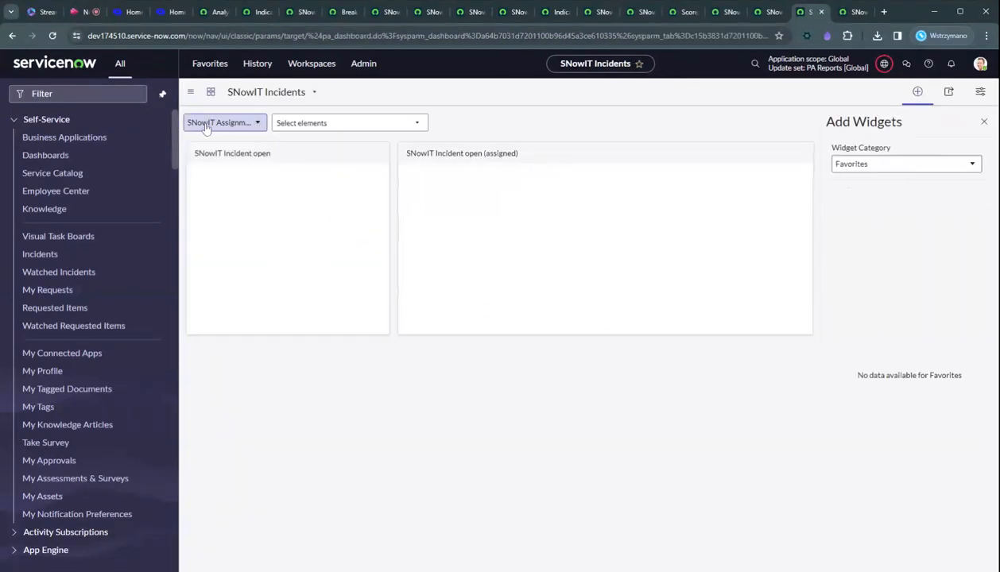
Filter the dashboard's assignment group breakdown to the Hardware element.
left_click(294, 123)
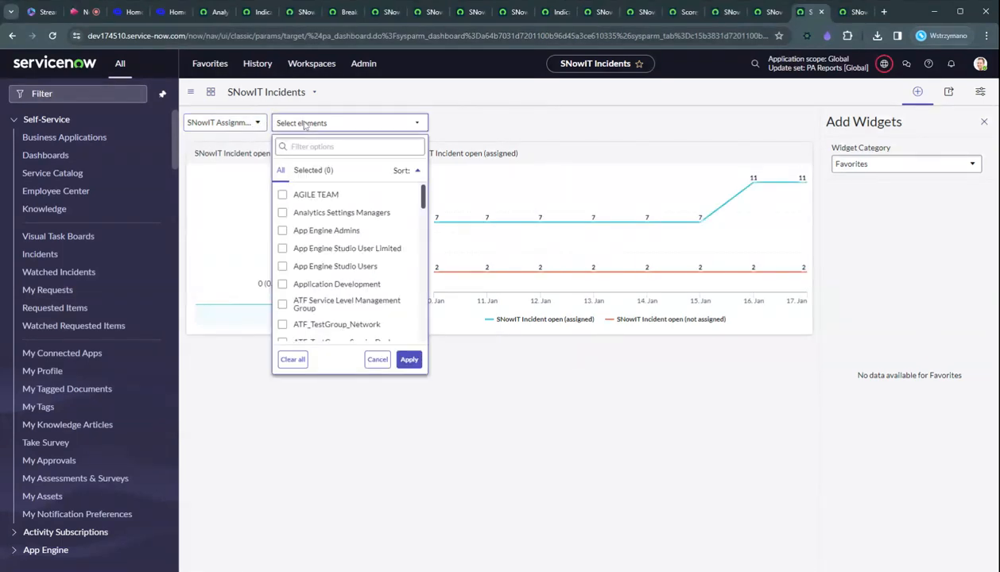
type("hard")
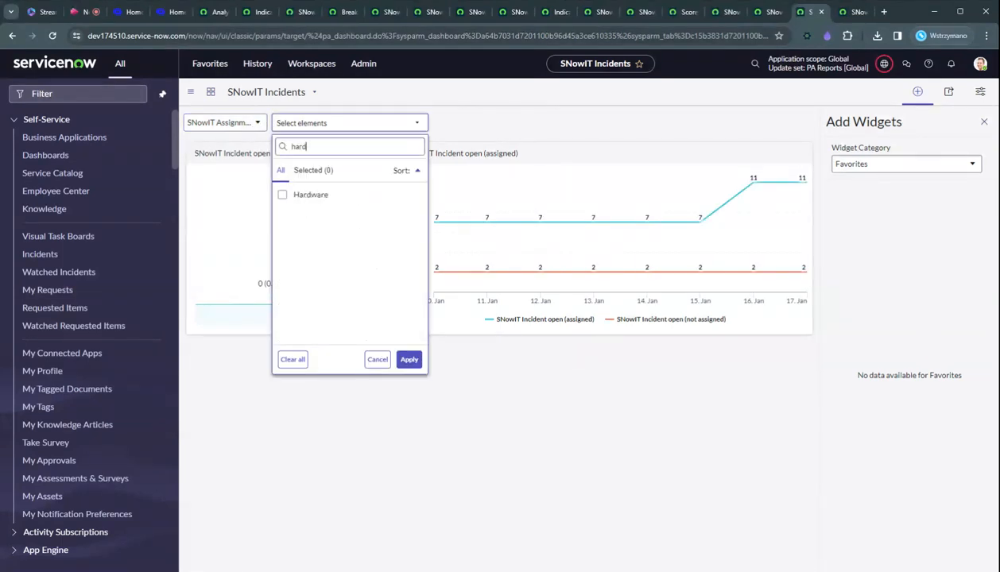
type("a")
key("BackSpace")
type("w")
left_click(309, 196)
left_click(409, 360)
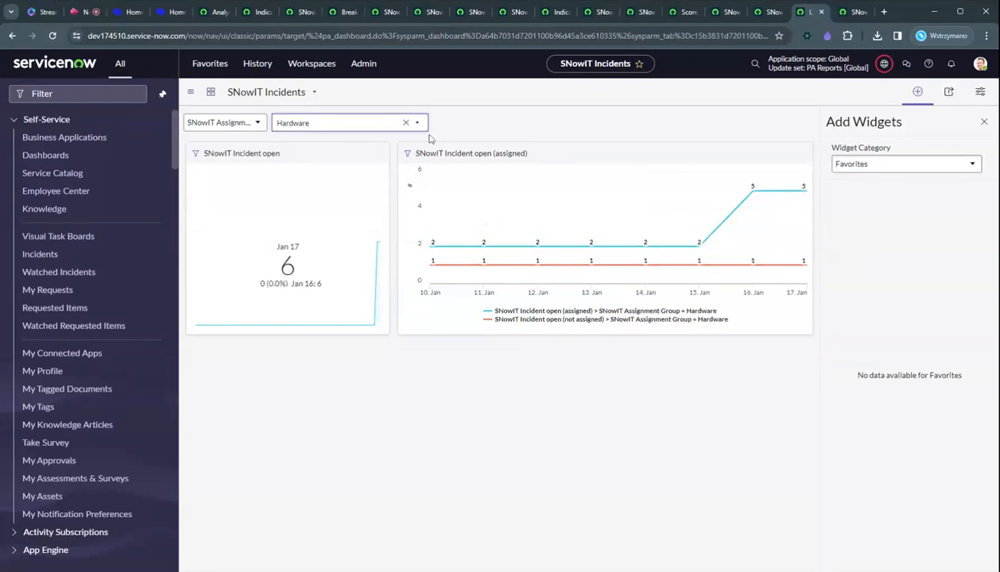
Review the dashboard properties and its breakdown sources, then return to the dashboard.
left_click(190, 93)
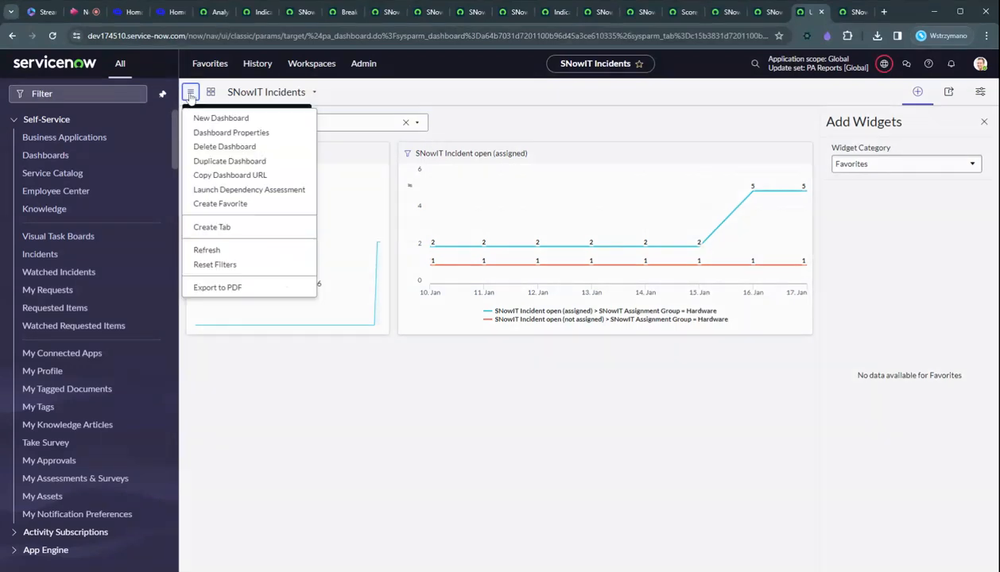
left_click(213, 137)
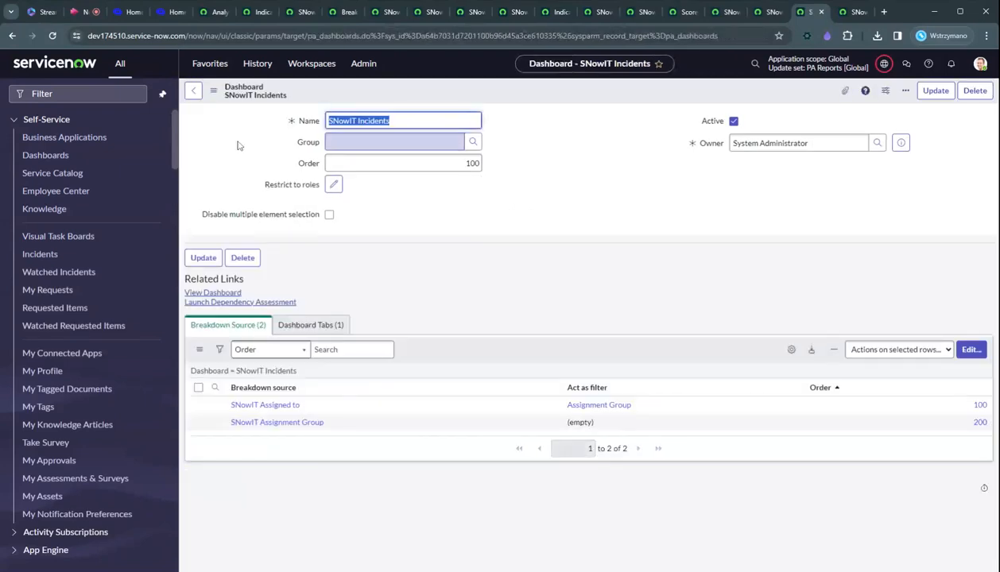
left_click(467, 212)
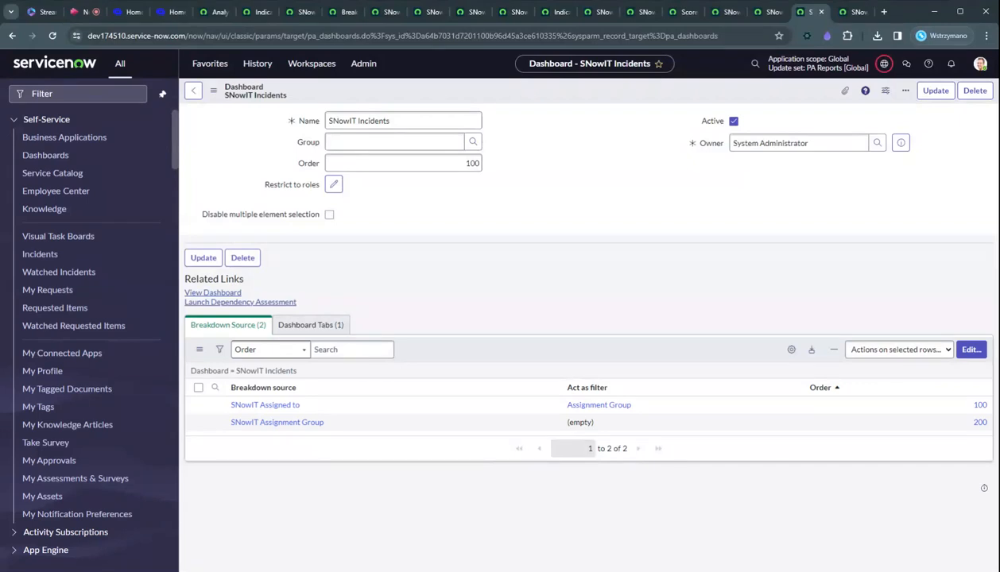
left_click(593, 427)
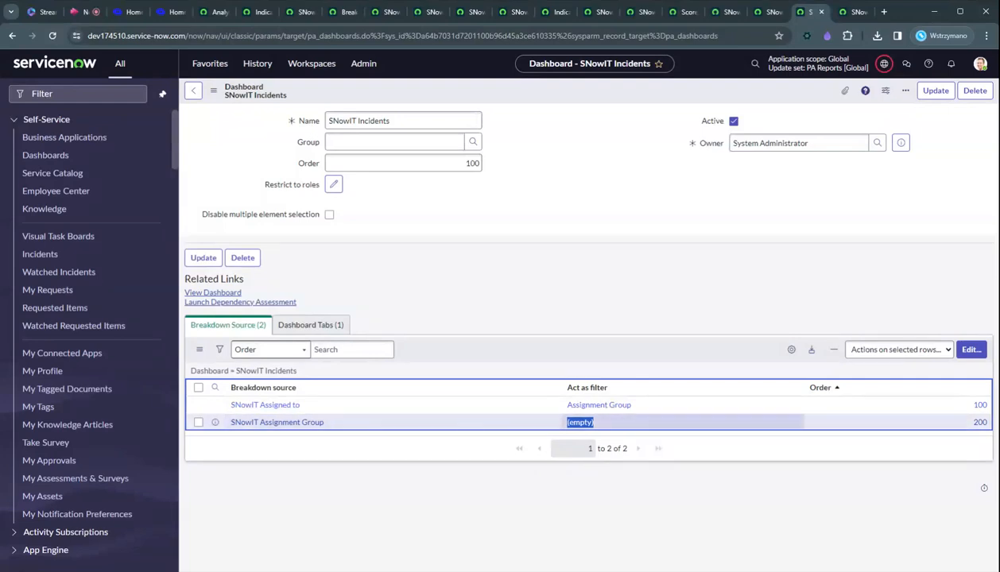
left_click(438, 304)
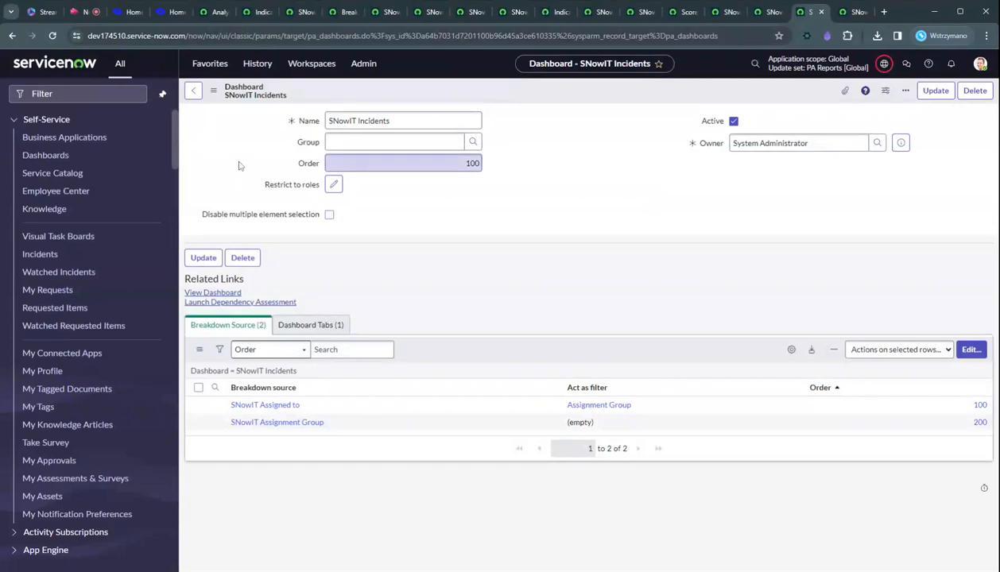
left_click(213, 91)
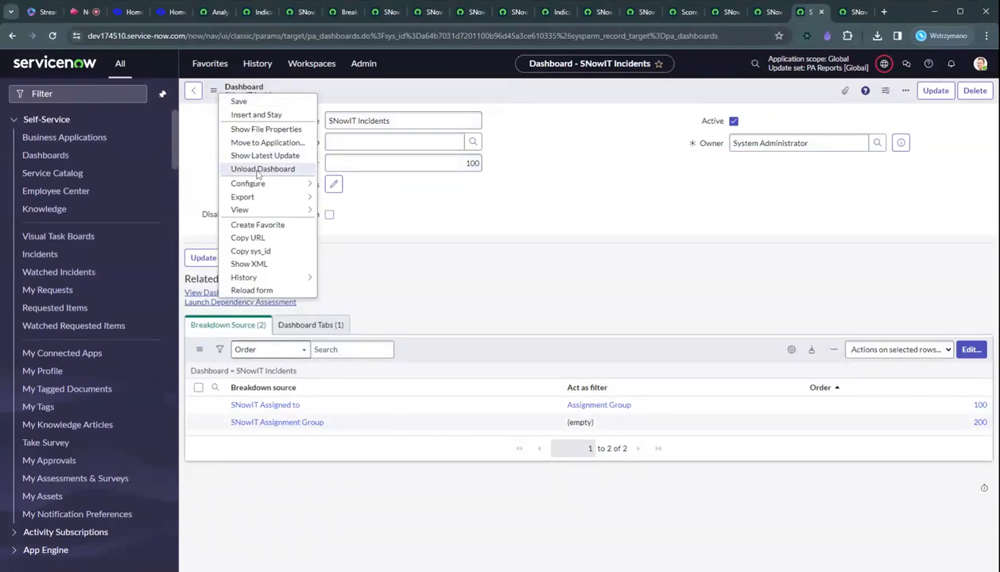
left_click(213, 91)
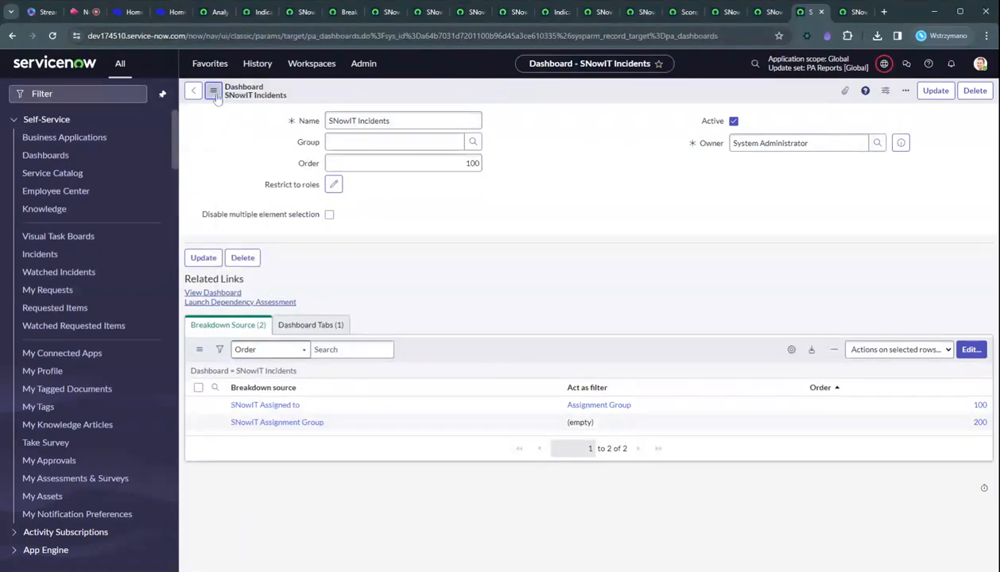
left_click(213, 91)
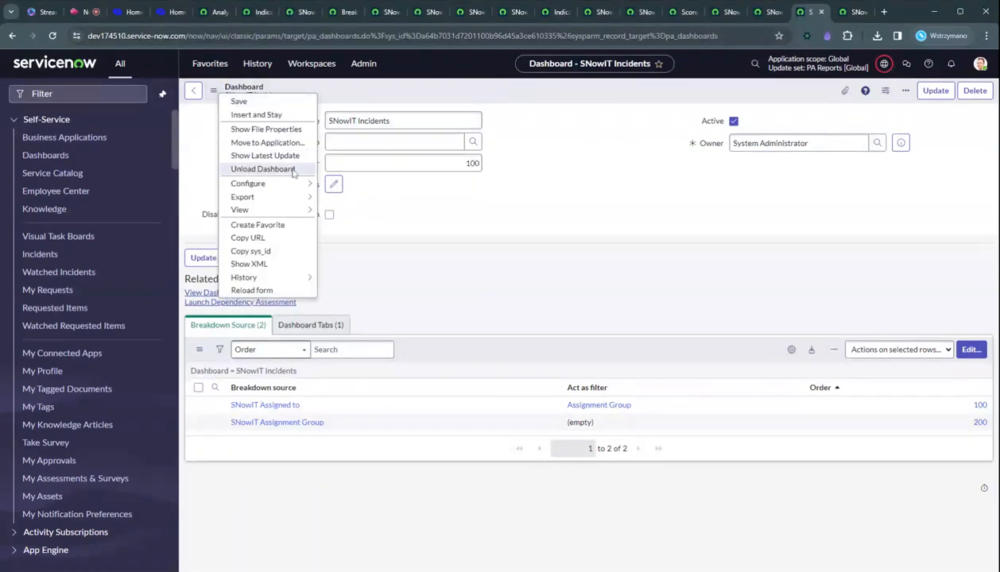
left_click(511, 199)
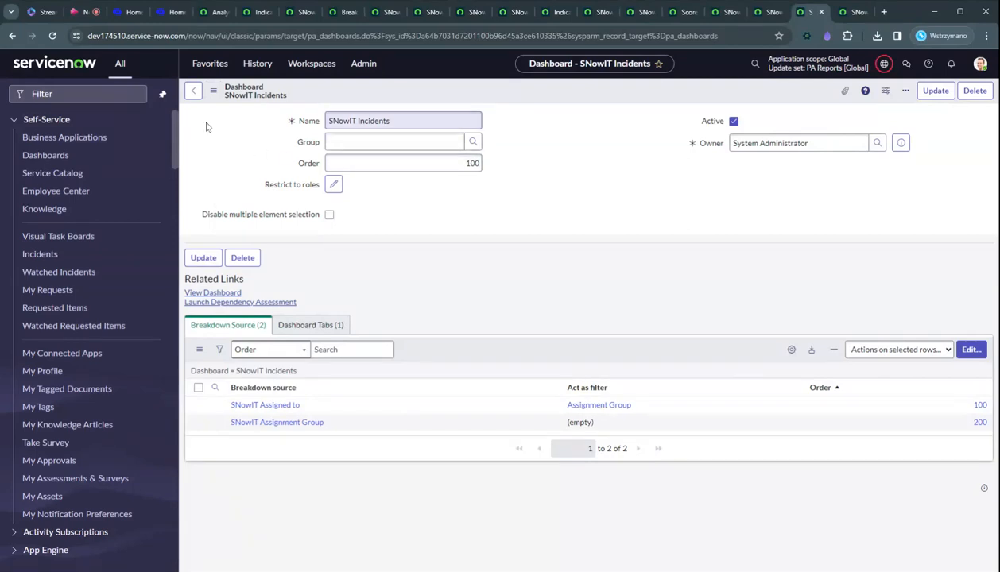
left_click(193, 92)
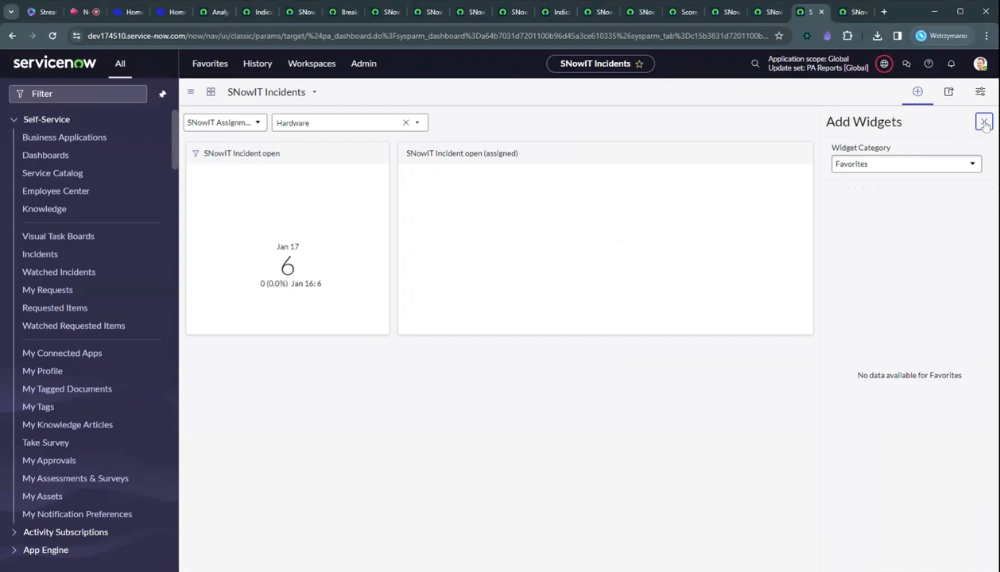
Drill into the SNowIT Incident open (assigned) Hardware score in Analytics Hub and view its related assignments breakdown.
left_click(984, 122)
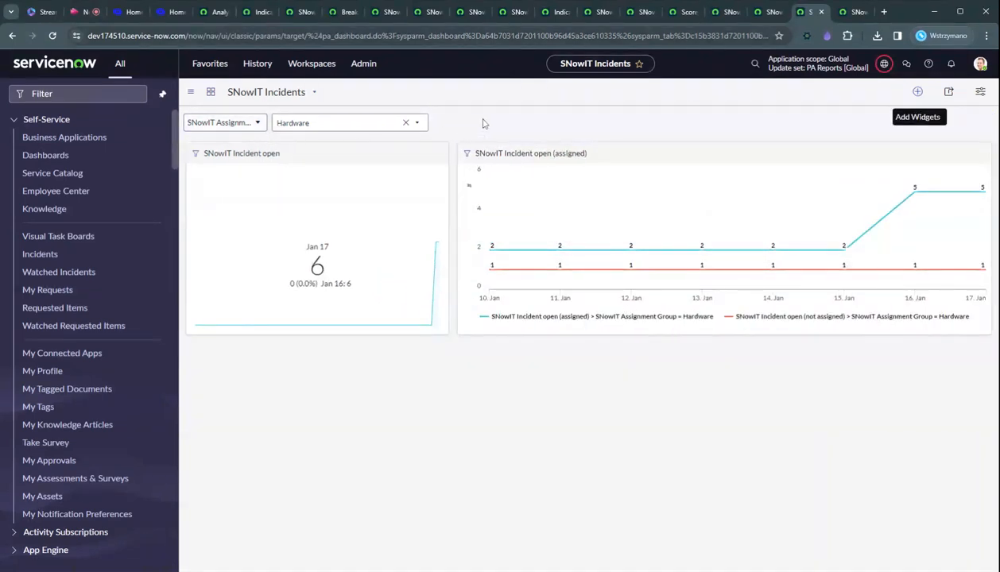
left_click(916, 195)
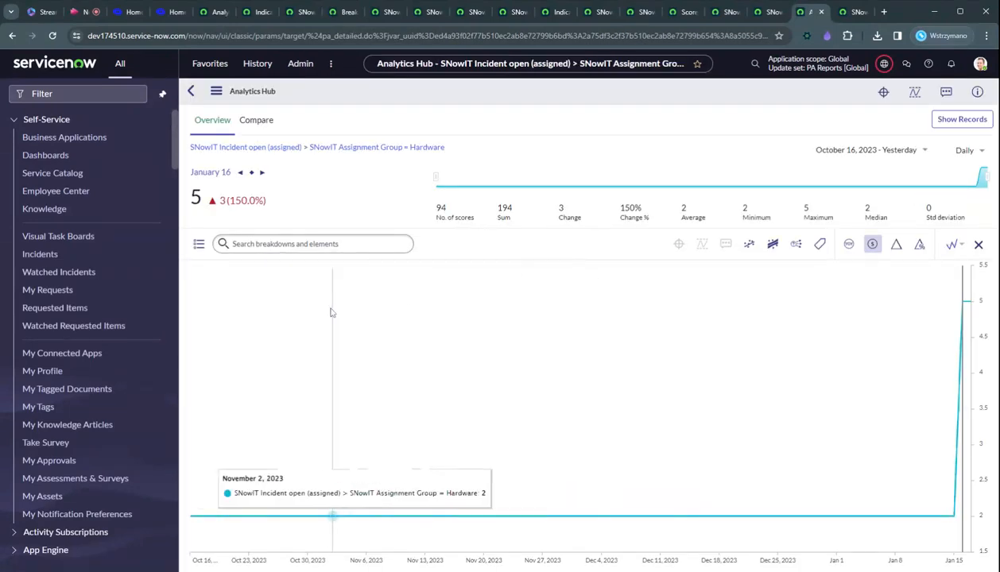
left_click(199, 244)
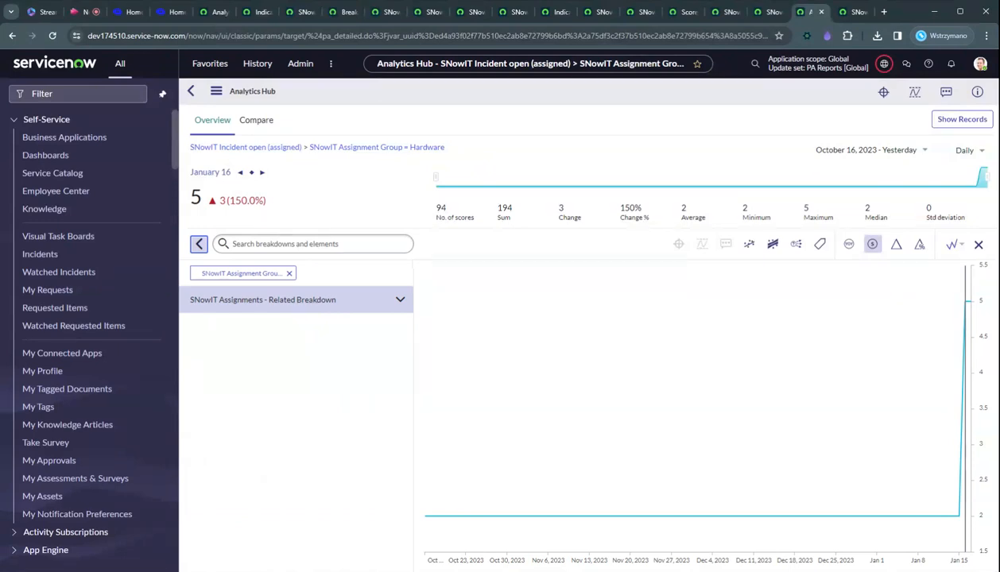
left_click(357, 306)
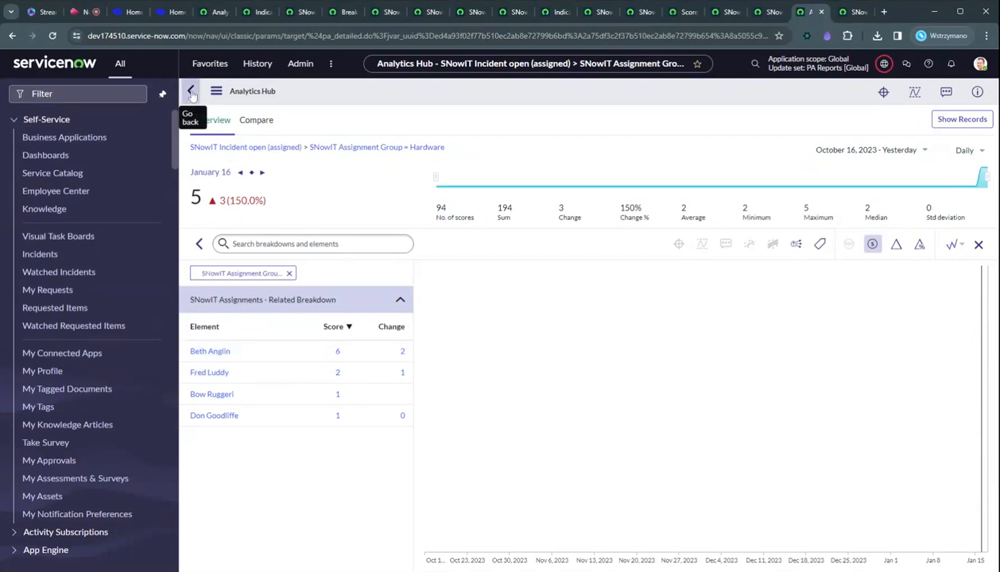
left_click(191, 92)
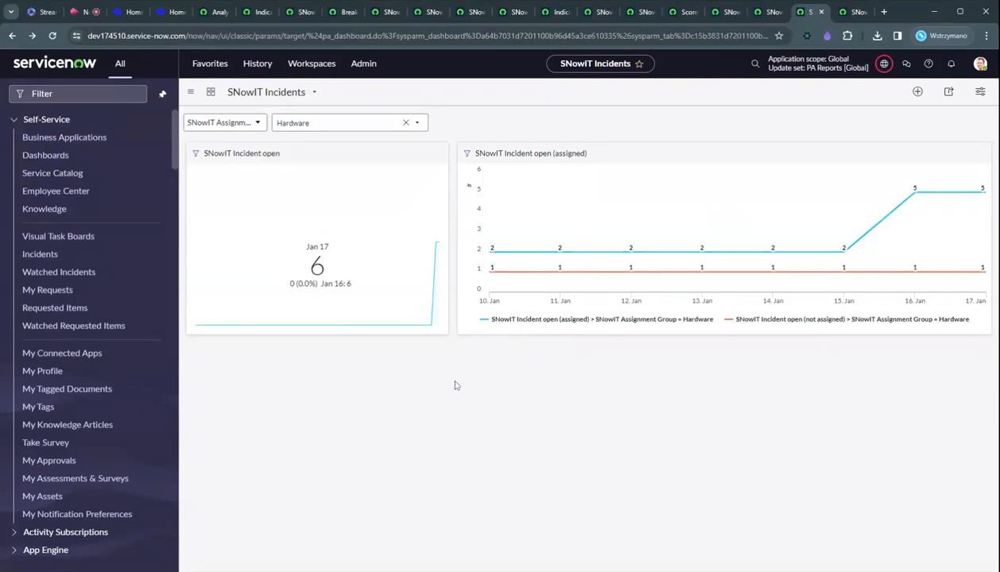
left_click(135, 14)
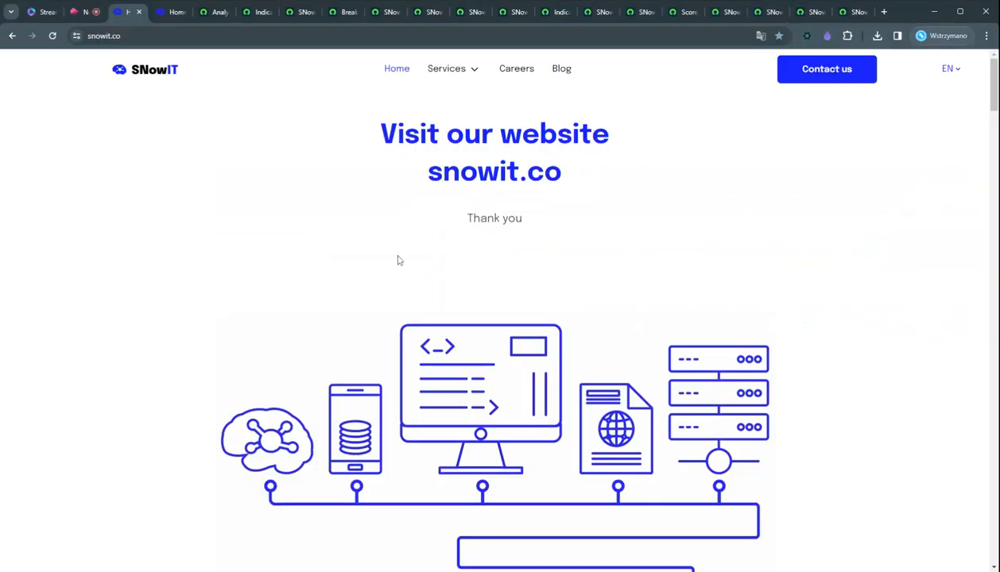